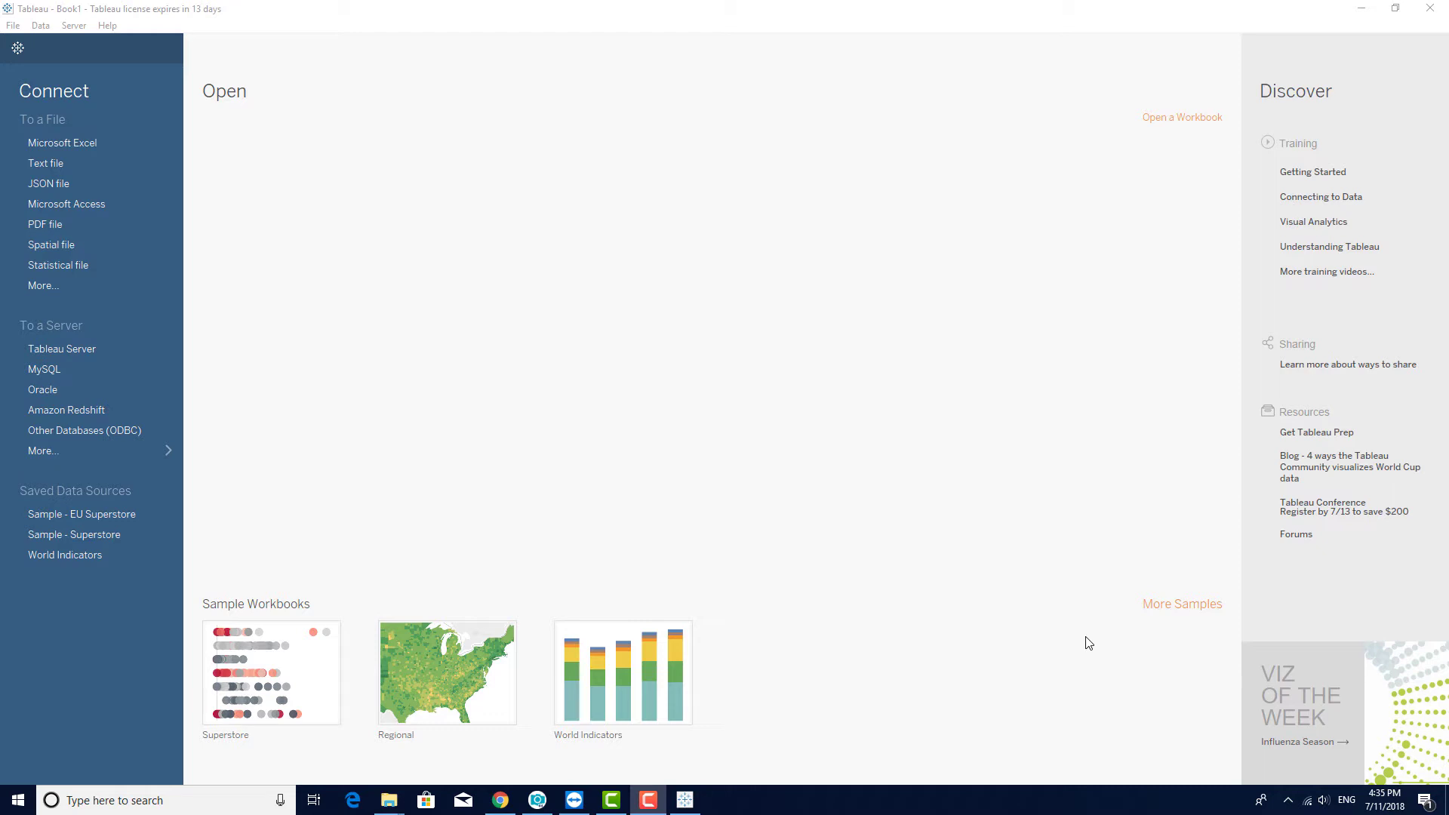
- Set up an Other Databases (ODBC) connection to the OBIEE DSN and save the account password
{"action": "left_click", "coordinate": [39, 451]}
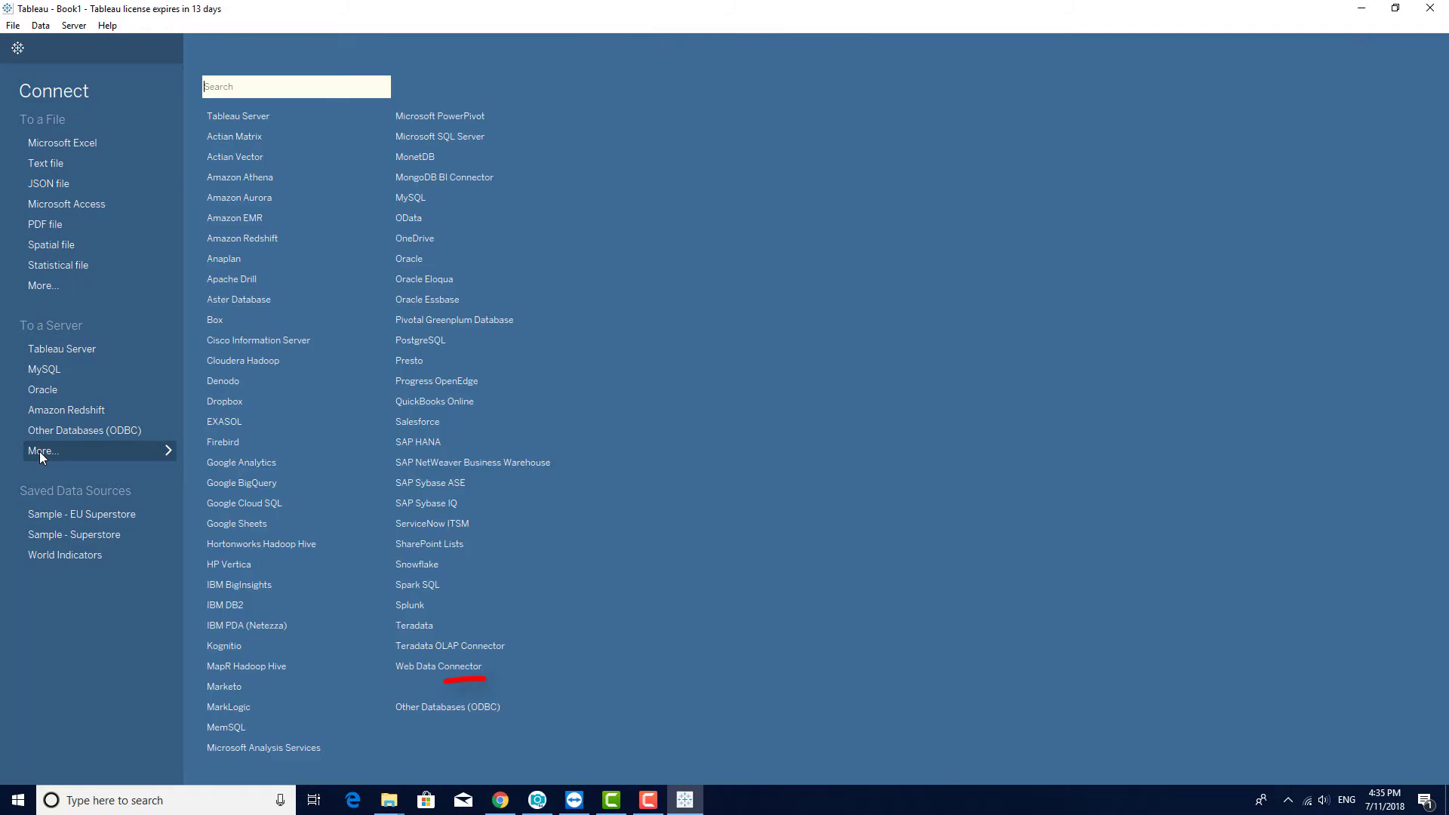
{"action": "left_click", "coordinate": [450, 709]}
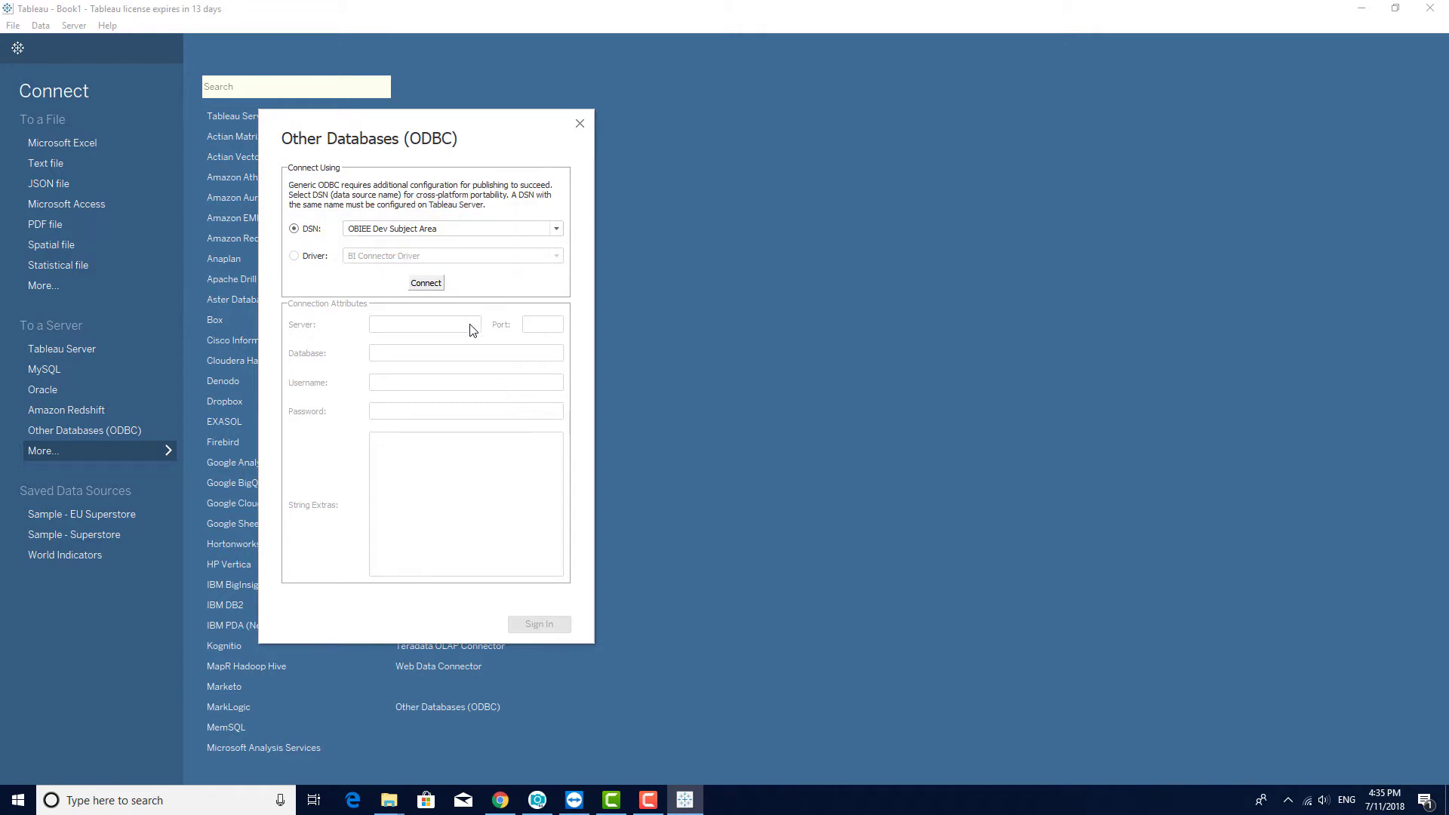
{"action": "left_click", "coordinate": [427, 284]}
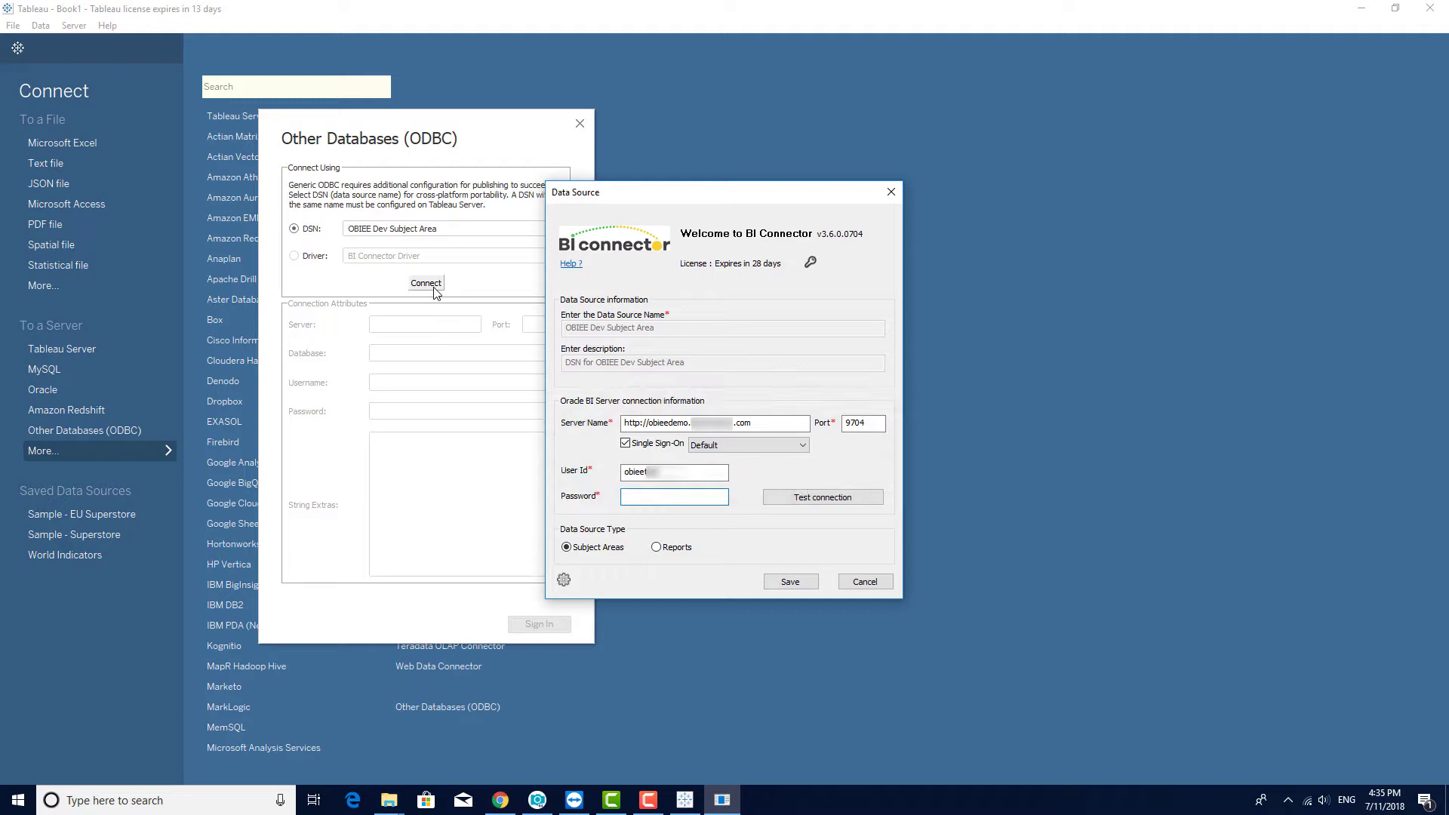
{"action": "type", "text": "******"}
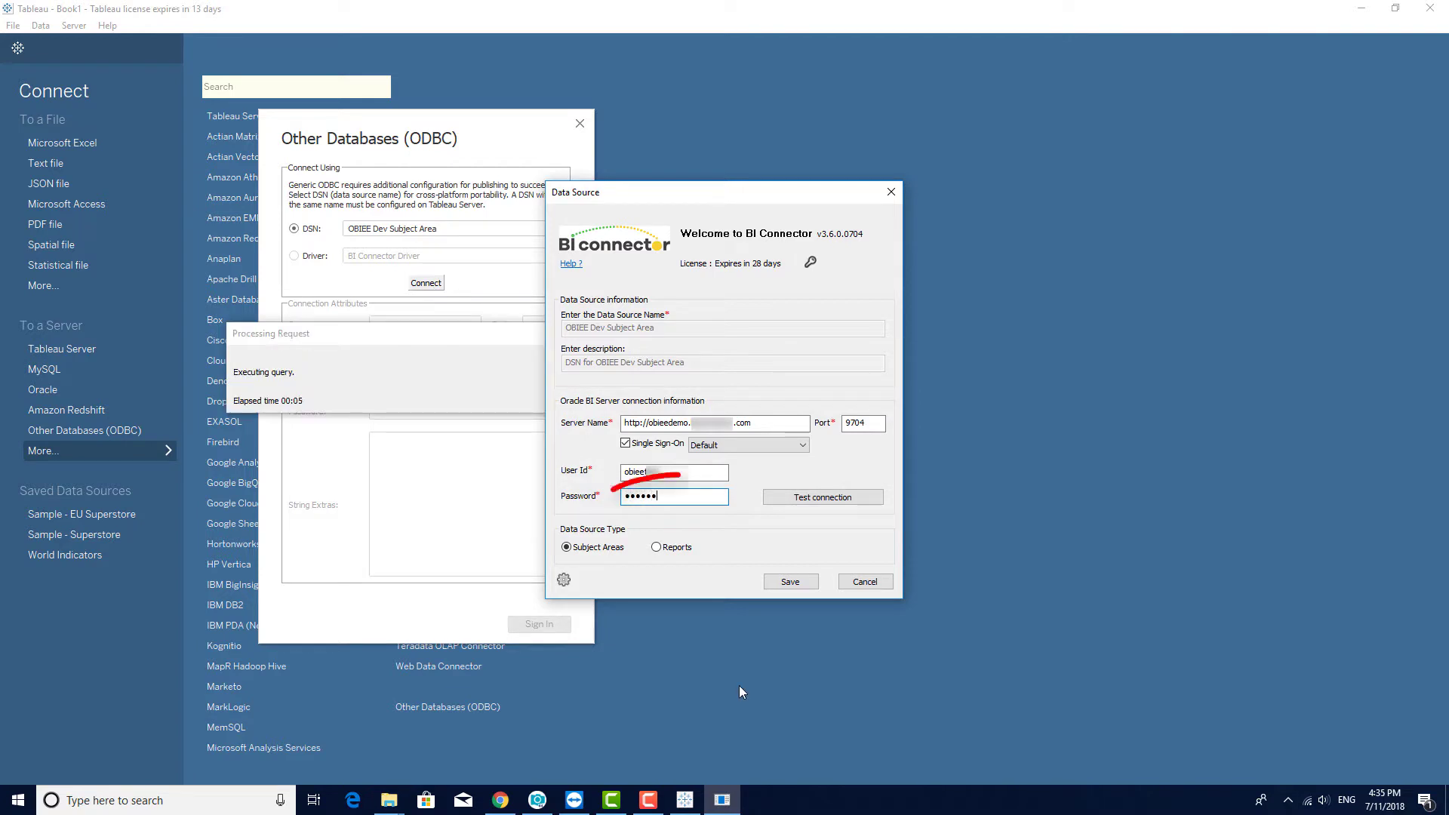
{"action": "type", "text": "****"}
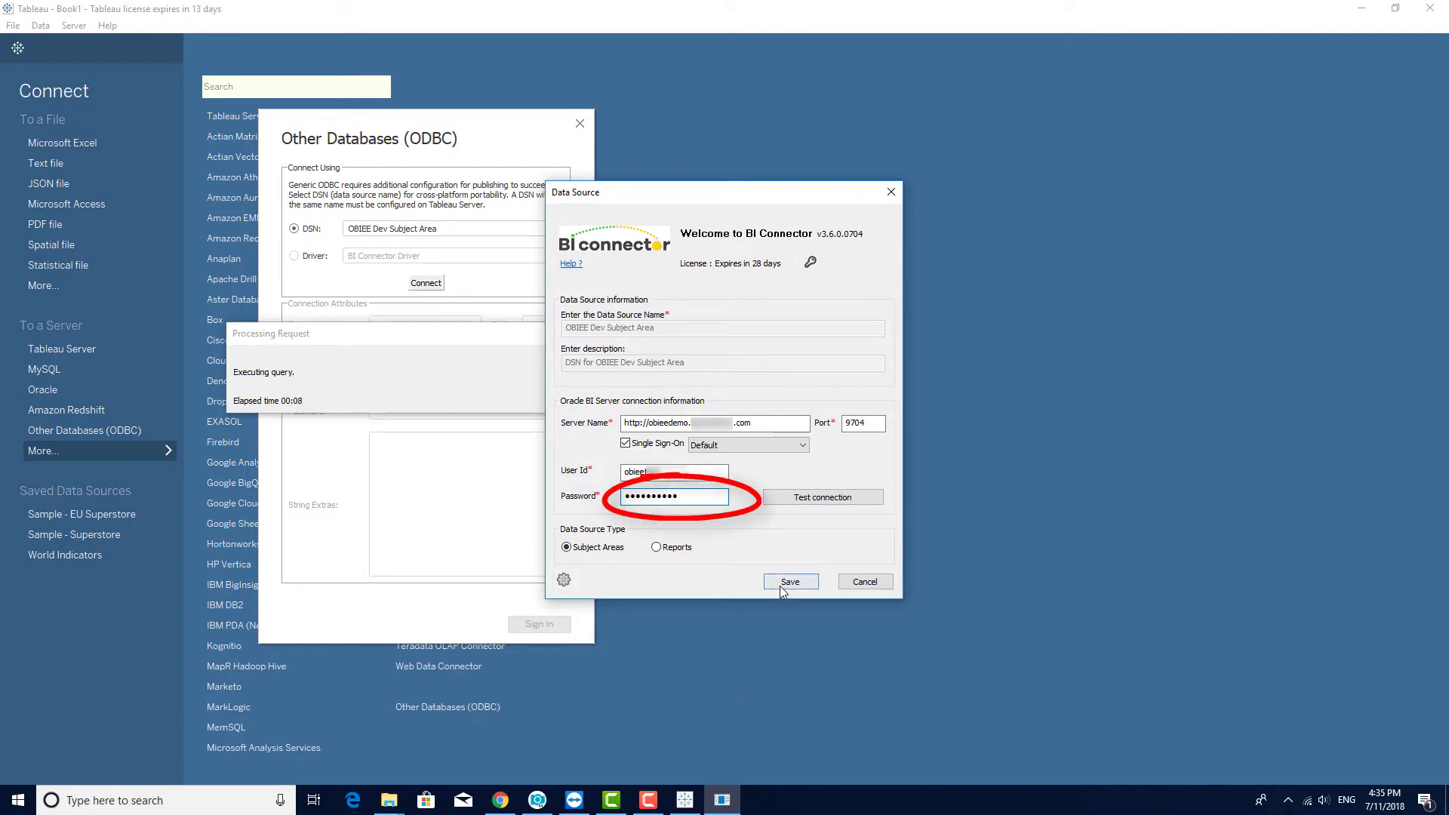
{"action": "left_click", "coordinate": [785, 583]}
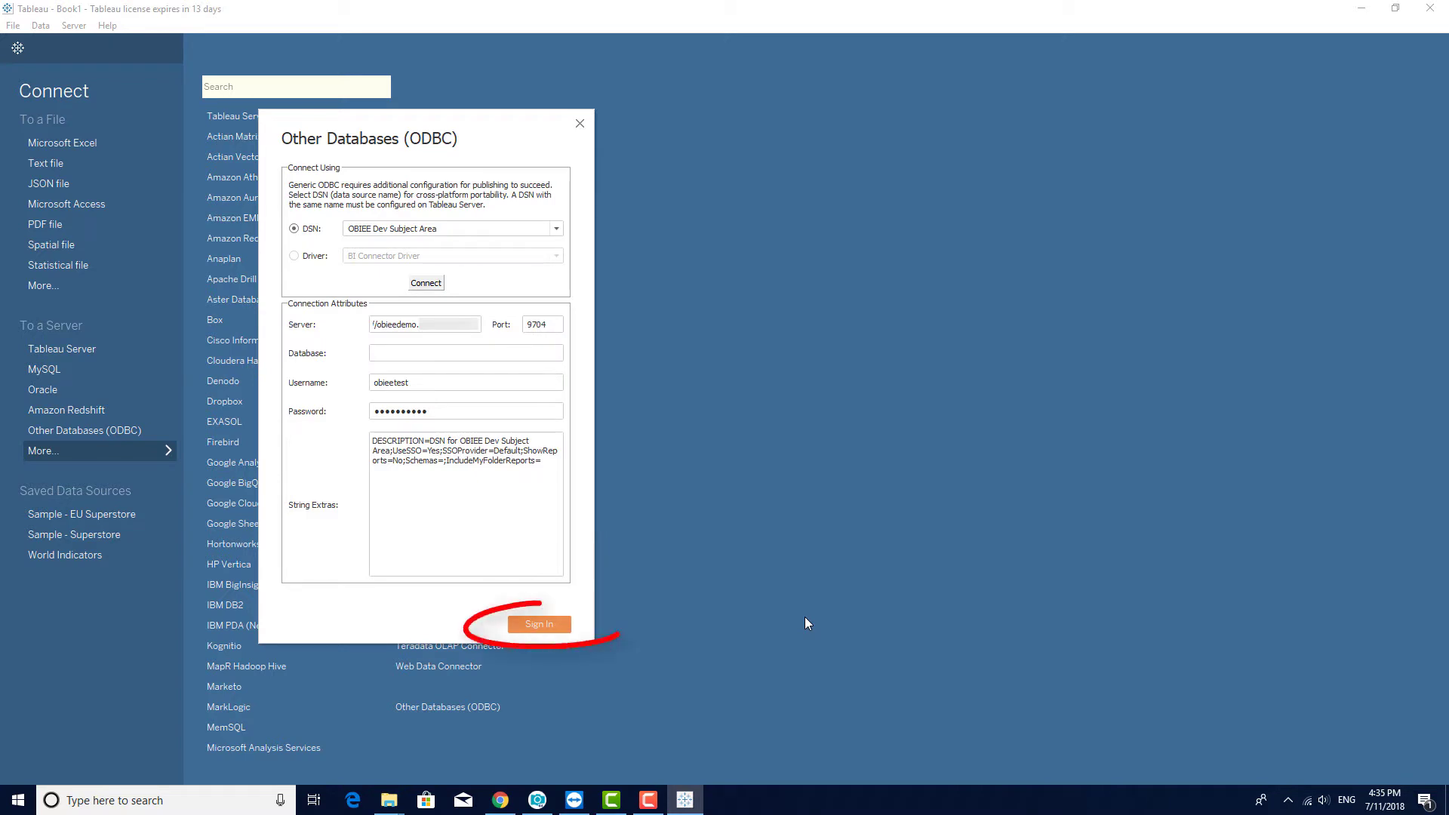
- Sign in to OBIEE and select the OBIEE server database
{"action": "left_click", "coordinate": [539, 625]}
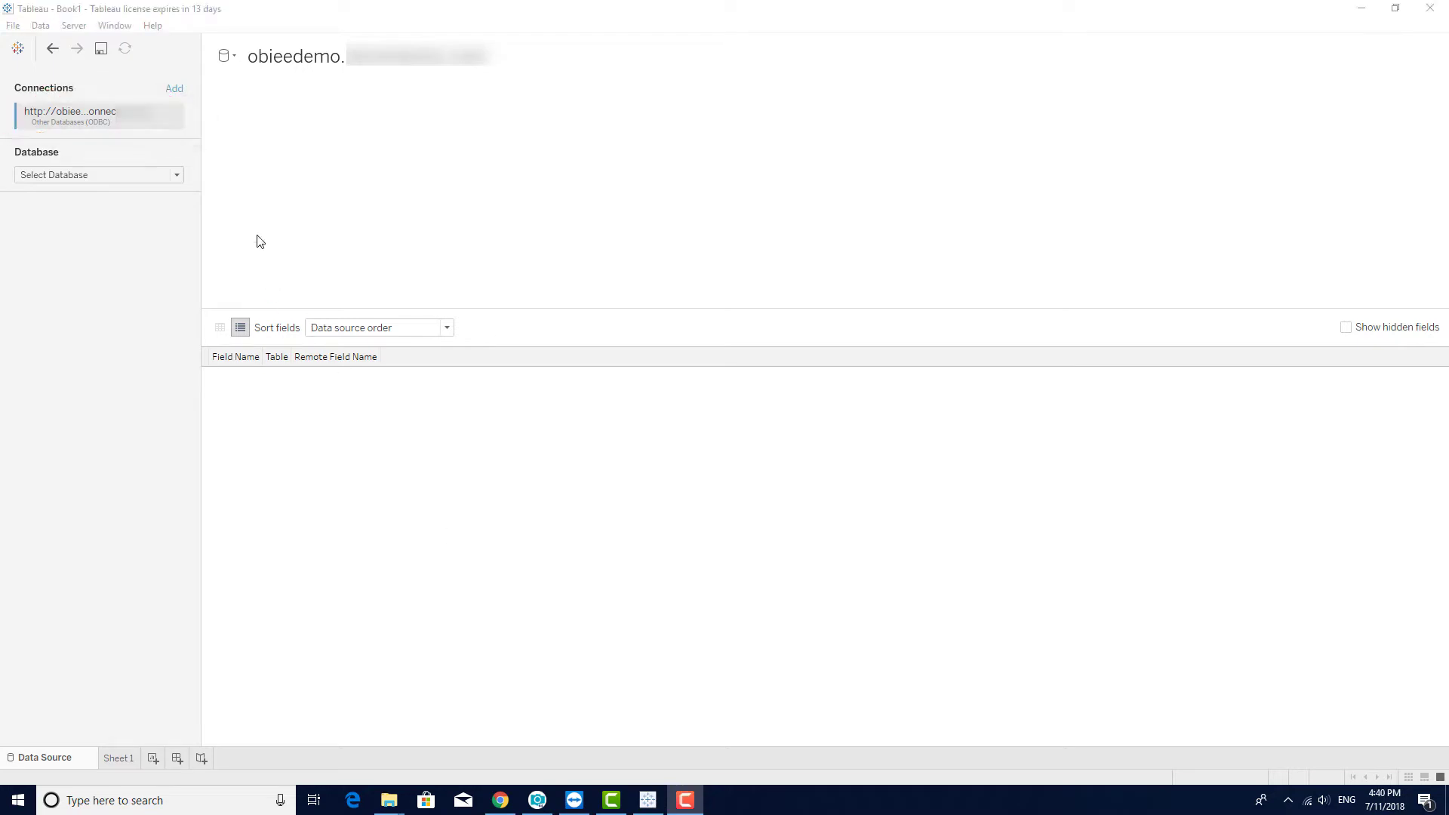
{"action": "left_click", "coordinate": [178, 174]}
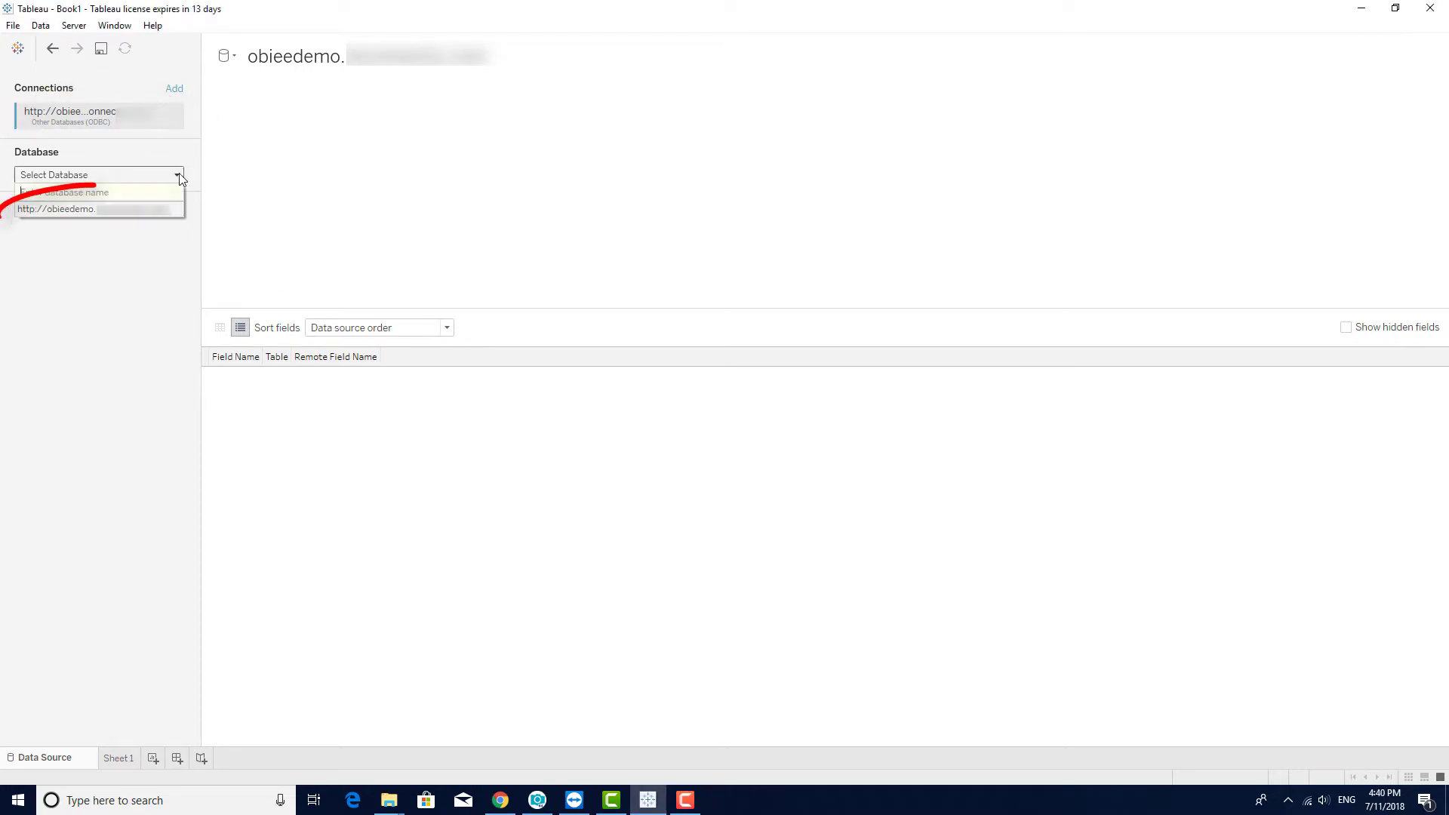
{"action": "left_click", "coordinate": [172, 211]}
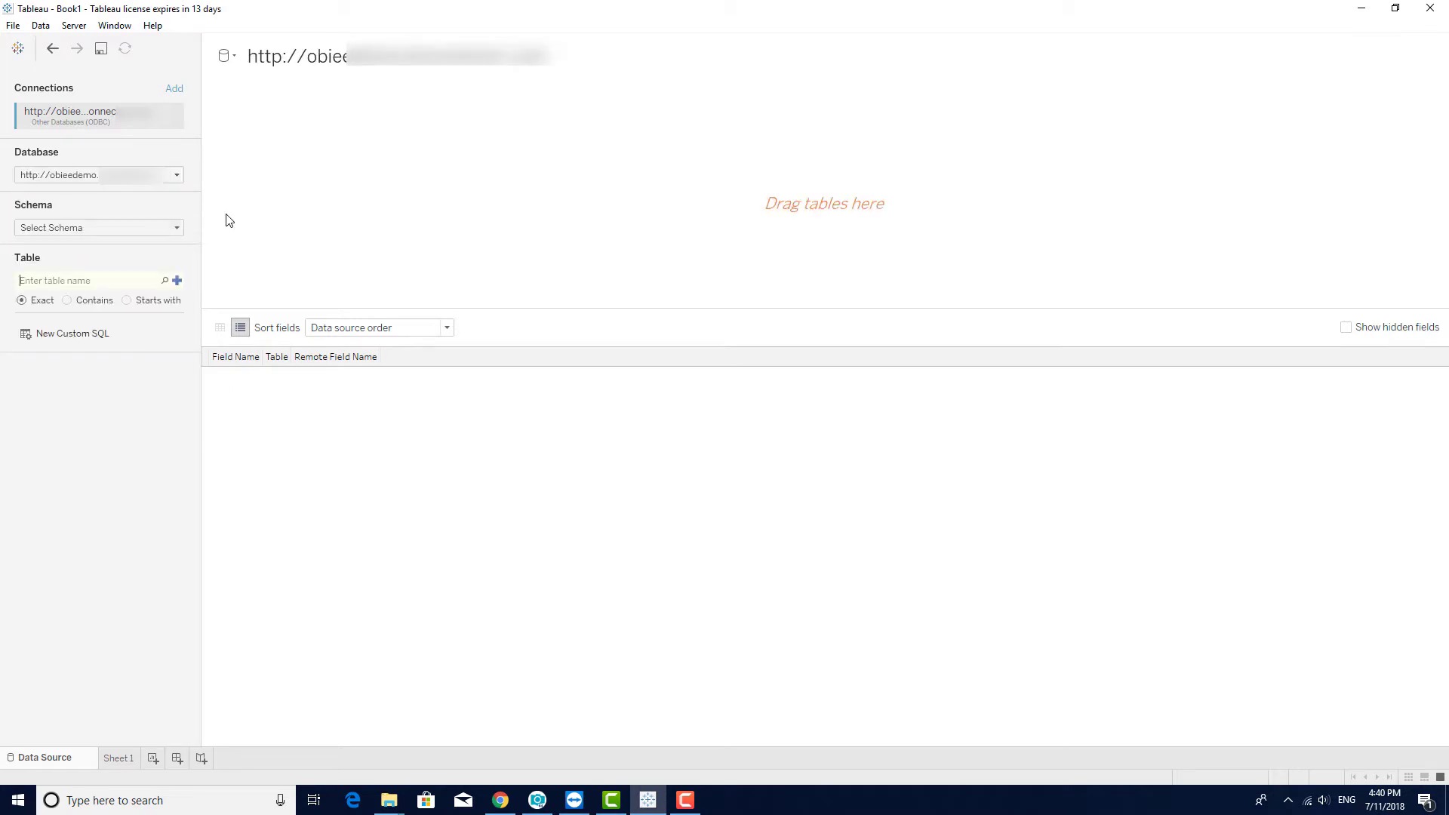
- Search for and select the Northwind schema, then list all its tables
{"action": "left_click", "coordinate": [181, 231]}
{"action": "type", "text": "northwind"}
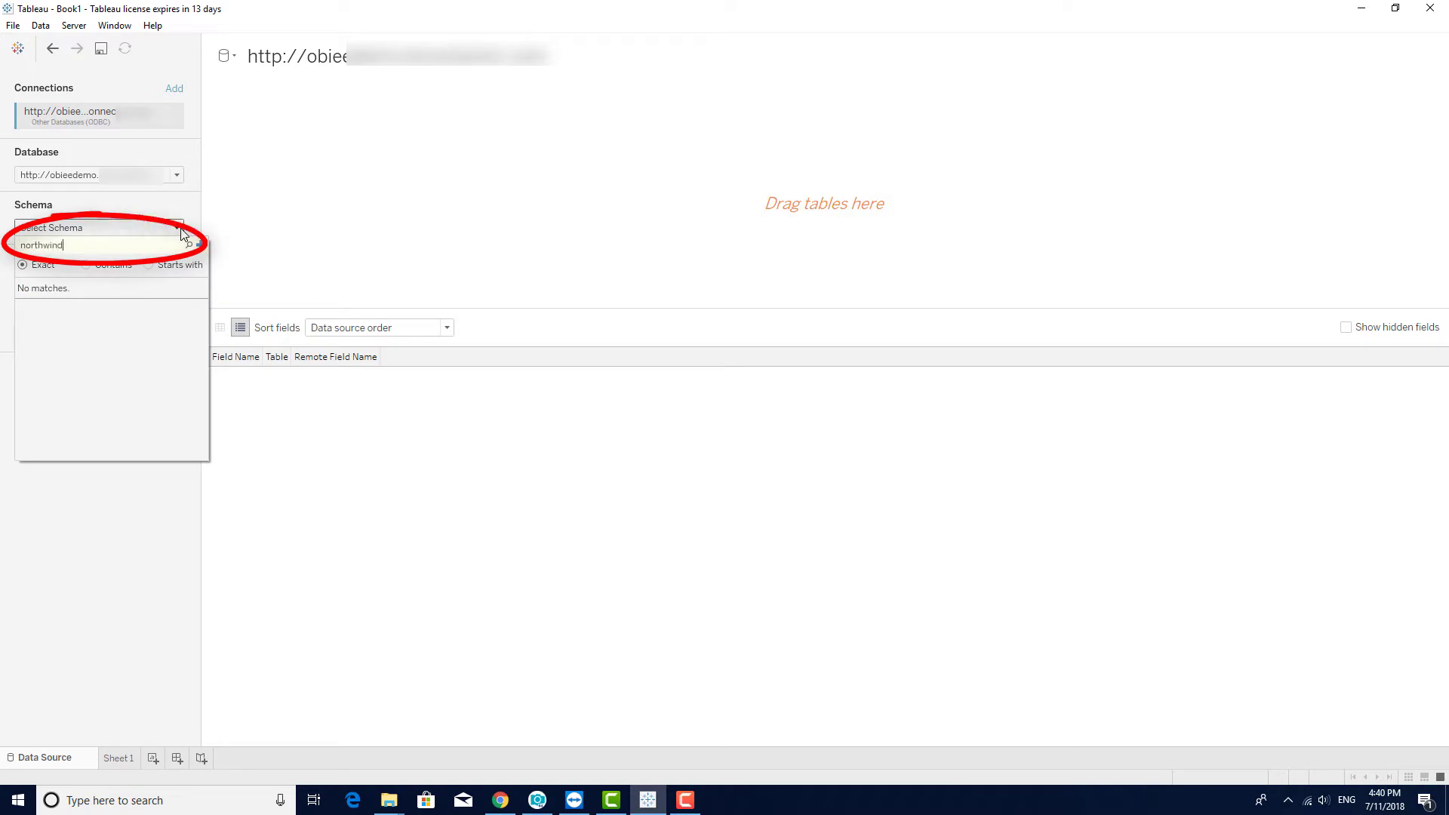
{"action": "key", "text": "Return"}
{"action": "left_click", "coordinate": [52, 288]}
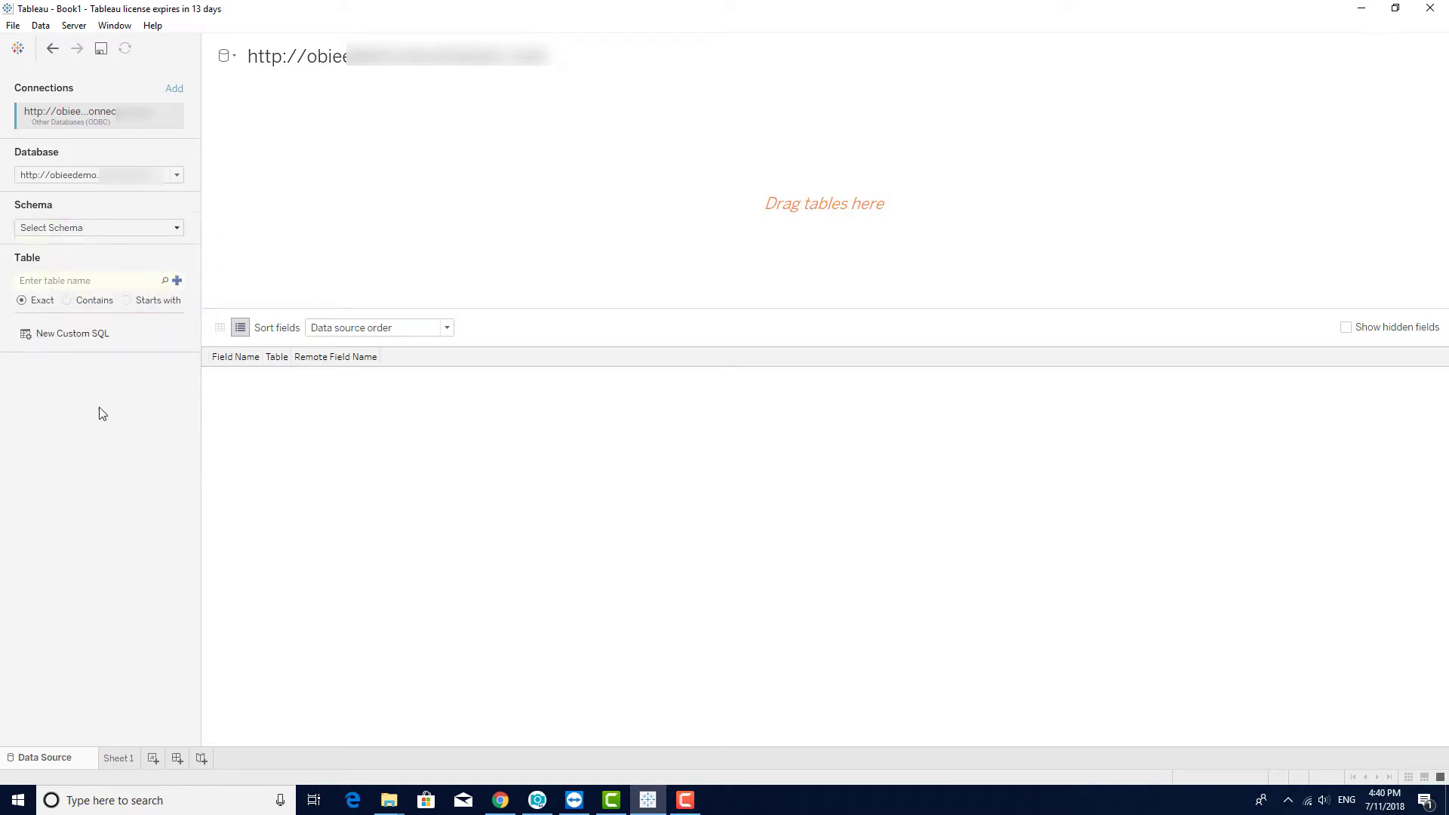
{"action": "left_click", "coordinate": [163, 280]}
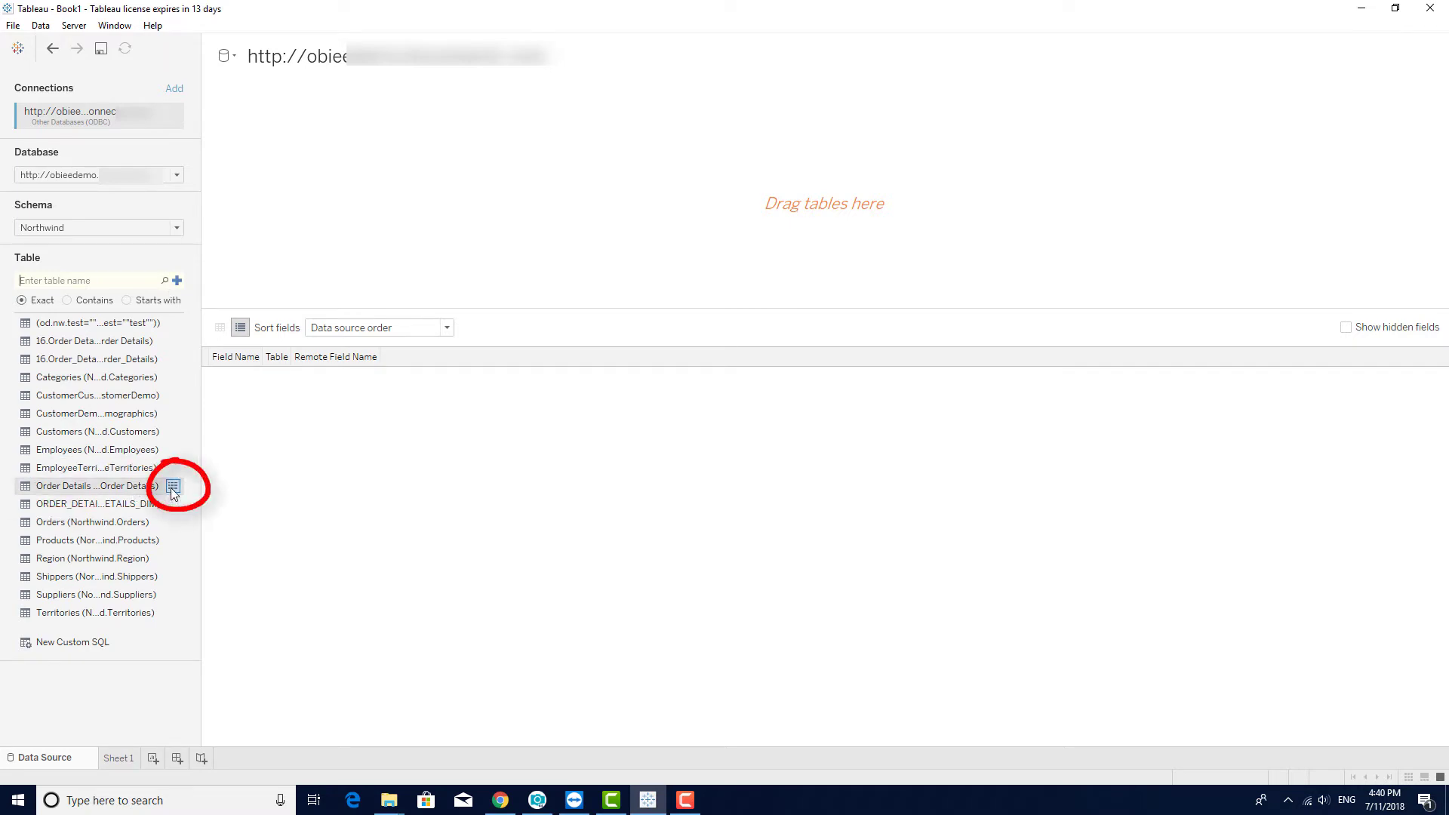
- Preview Order Details, then add it and join Customers, Orders and Products to it
{"action": "left_click", "coordinate": [173, 487]}
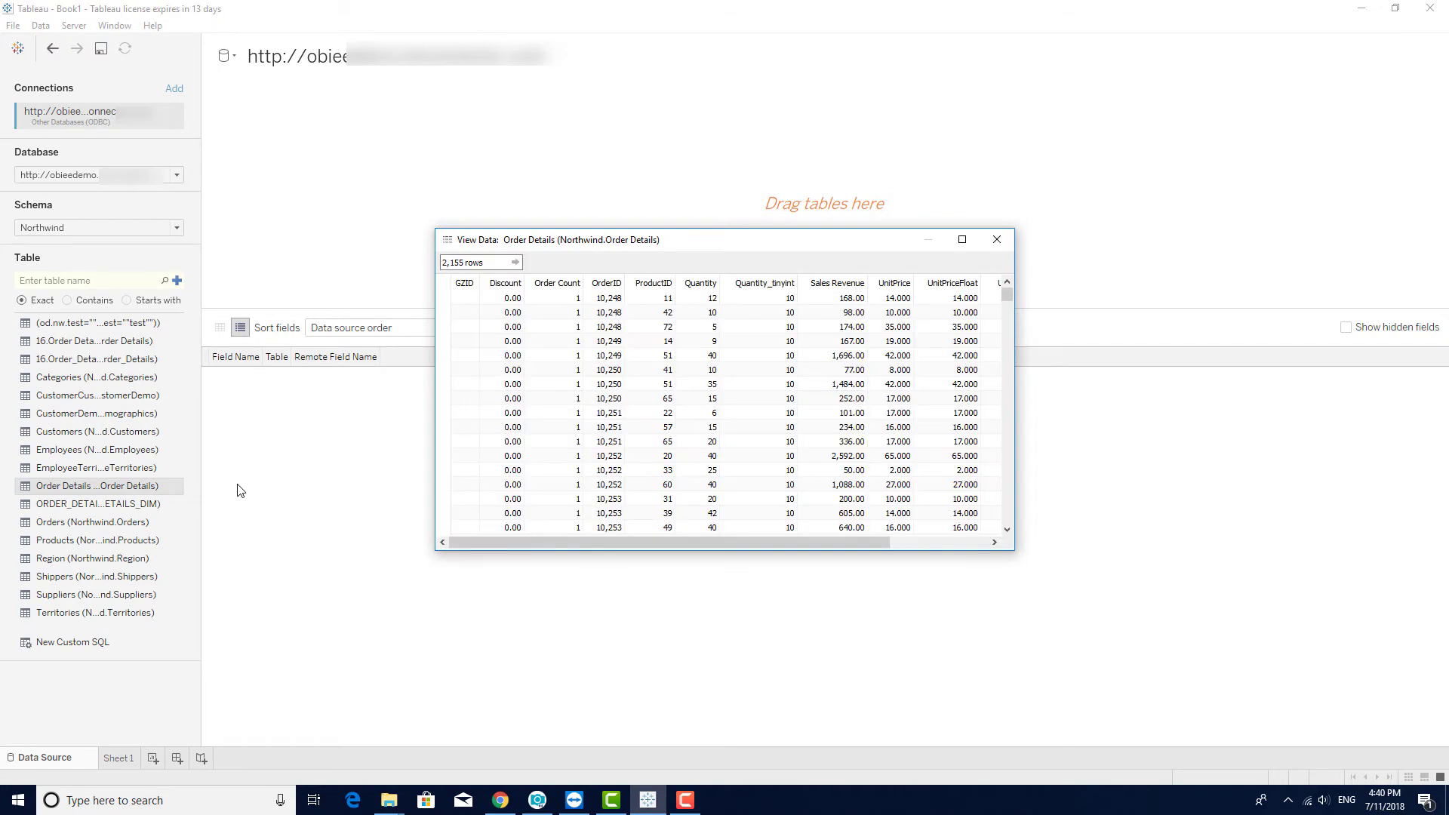
{"action": "left_click", "coordinate": [998, 240]}
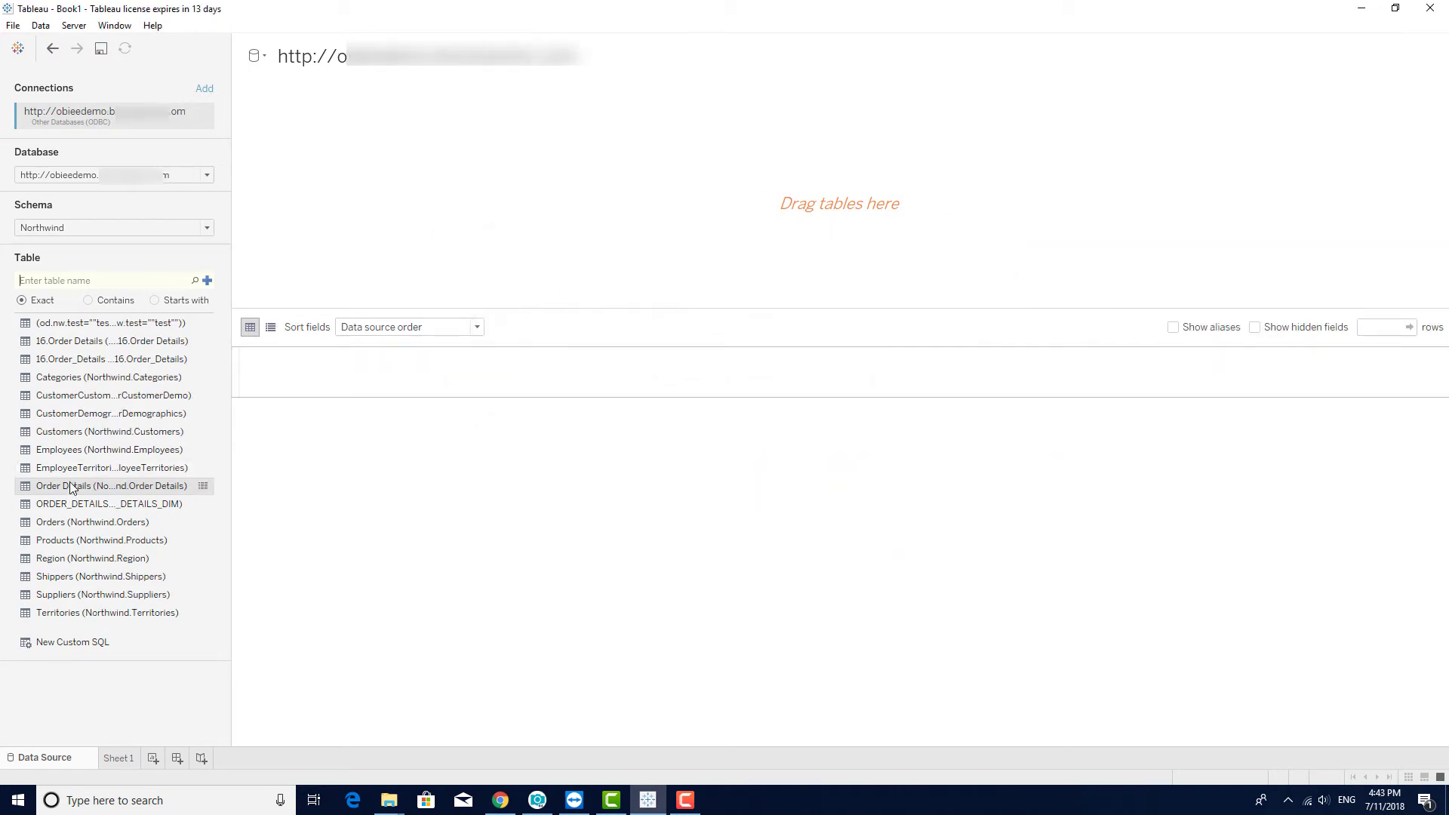
{"action": "double_click", "coordinate": [70, 487]}
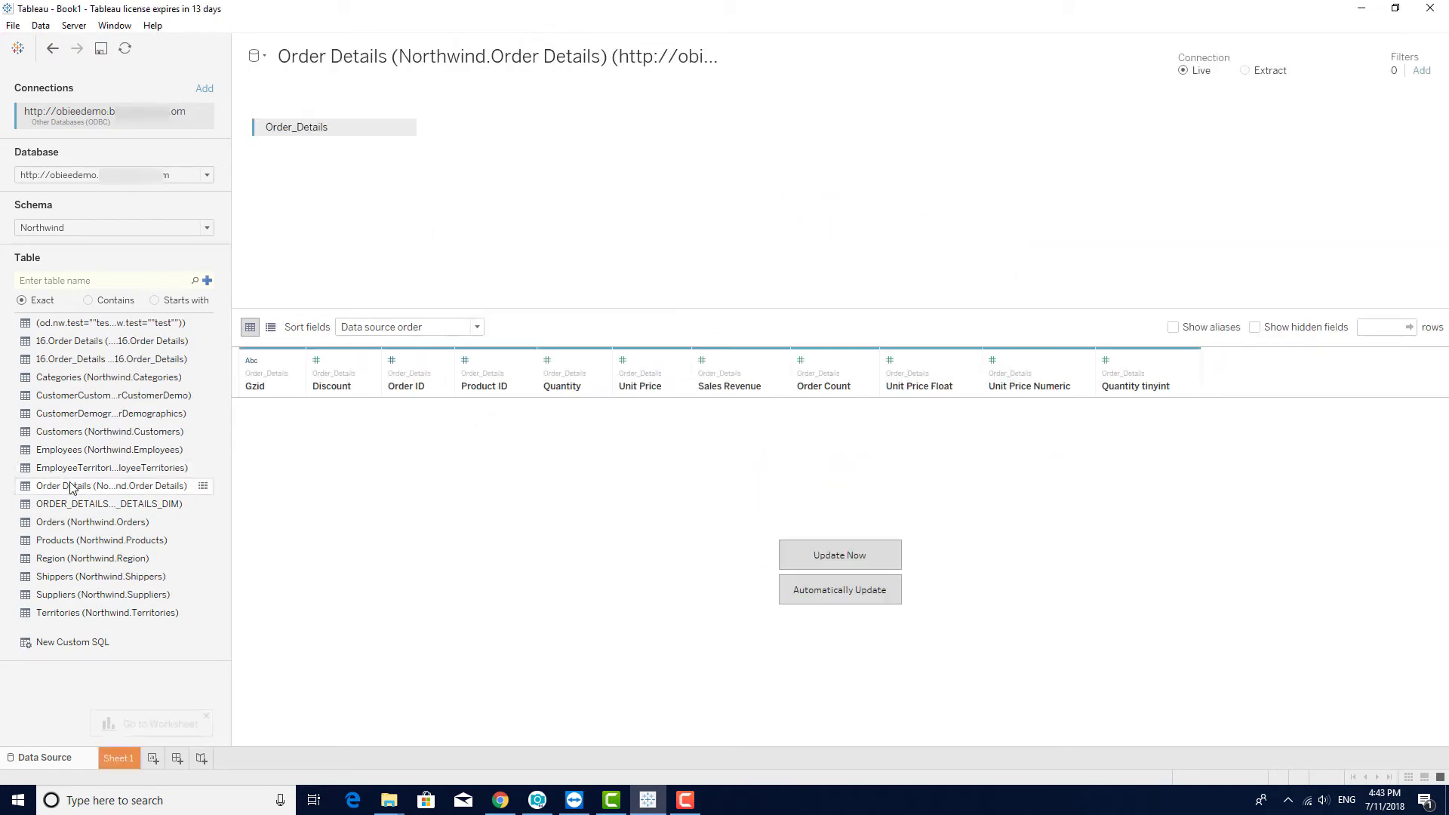
{"action": "double_click", "coordinate": [64, 432]}
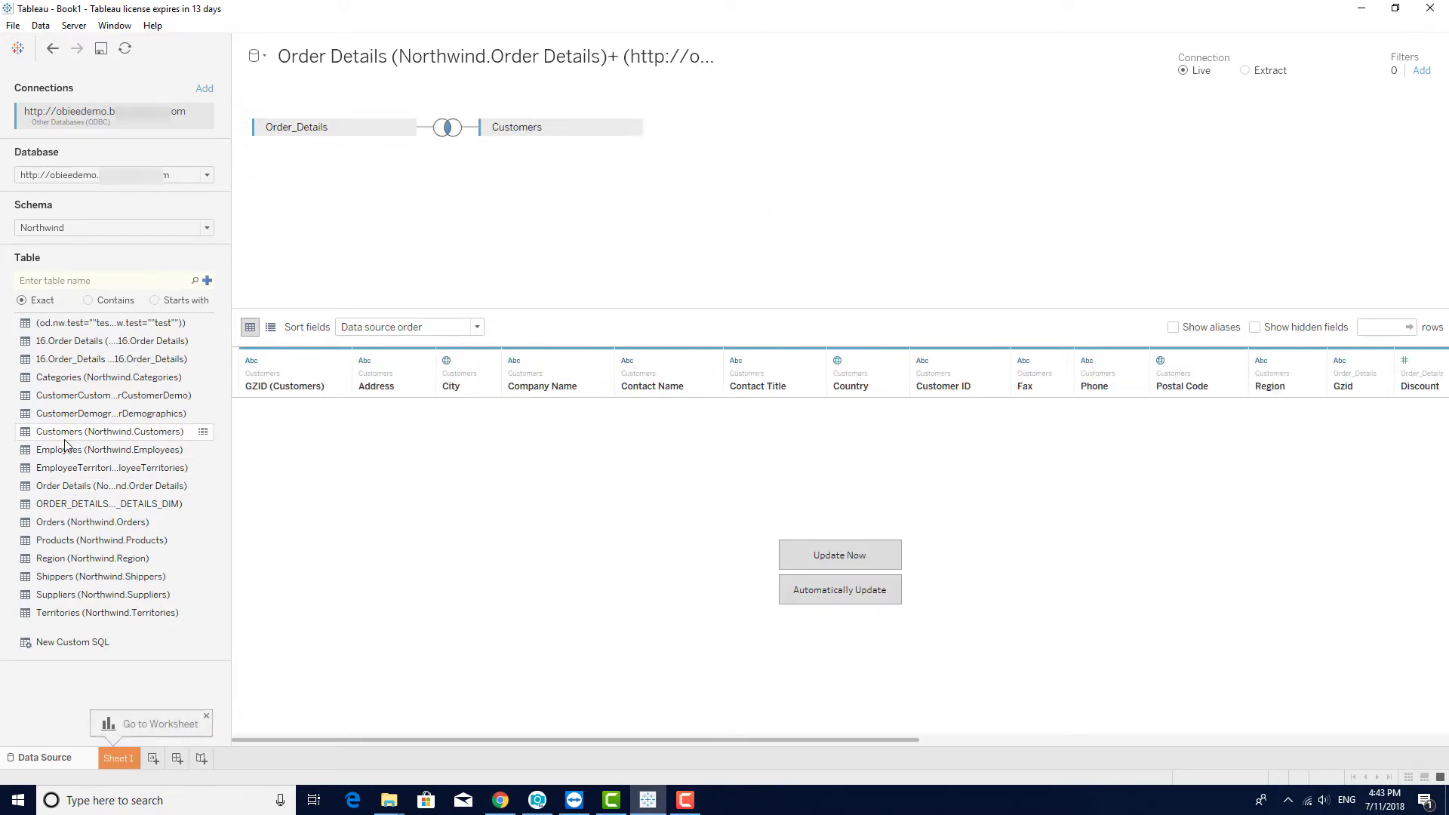
{"action": "double_click", "coordinate": [76, 525]}
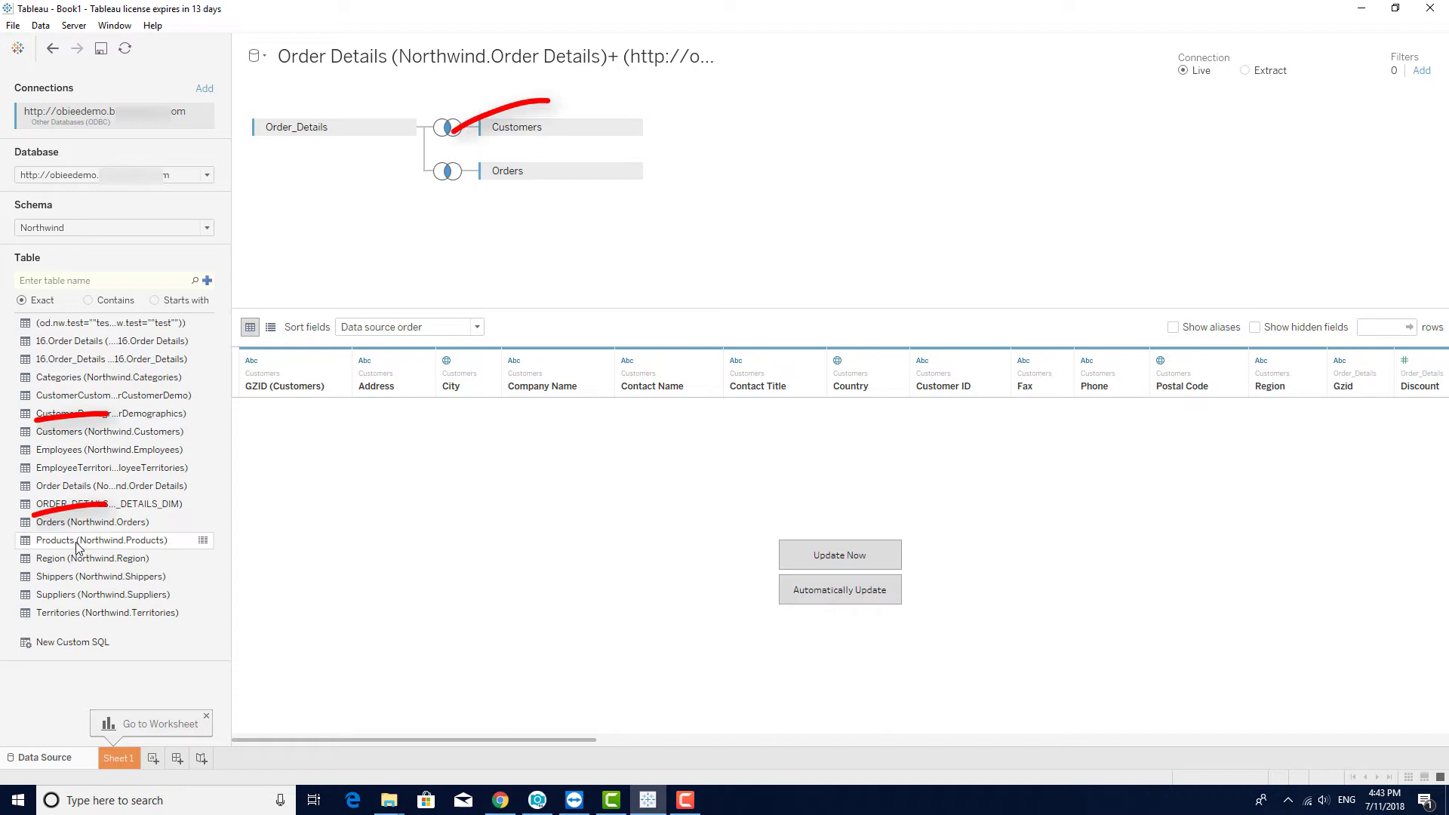
{"action": "double_click", "coordinate": [77, 541]}
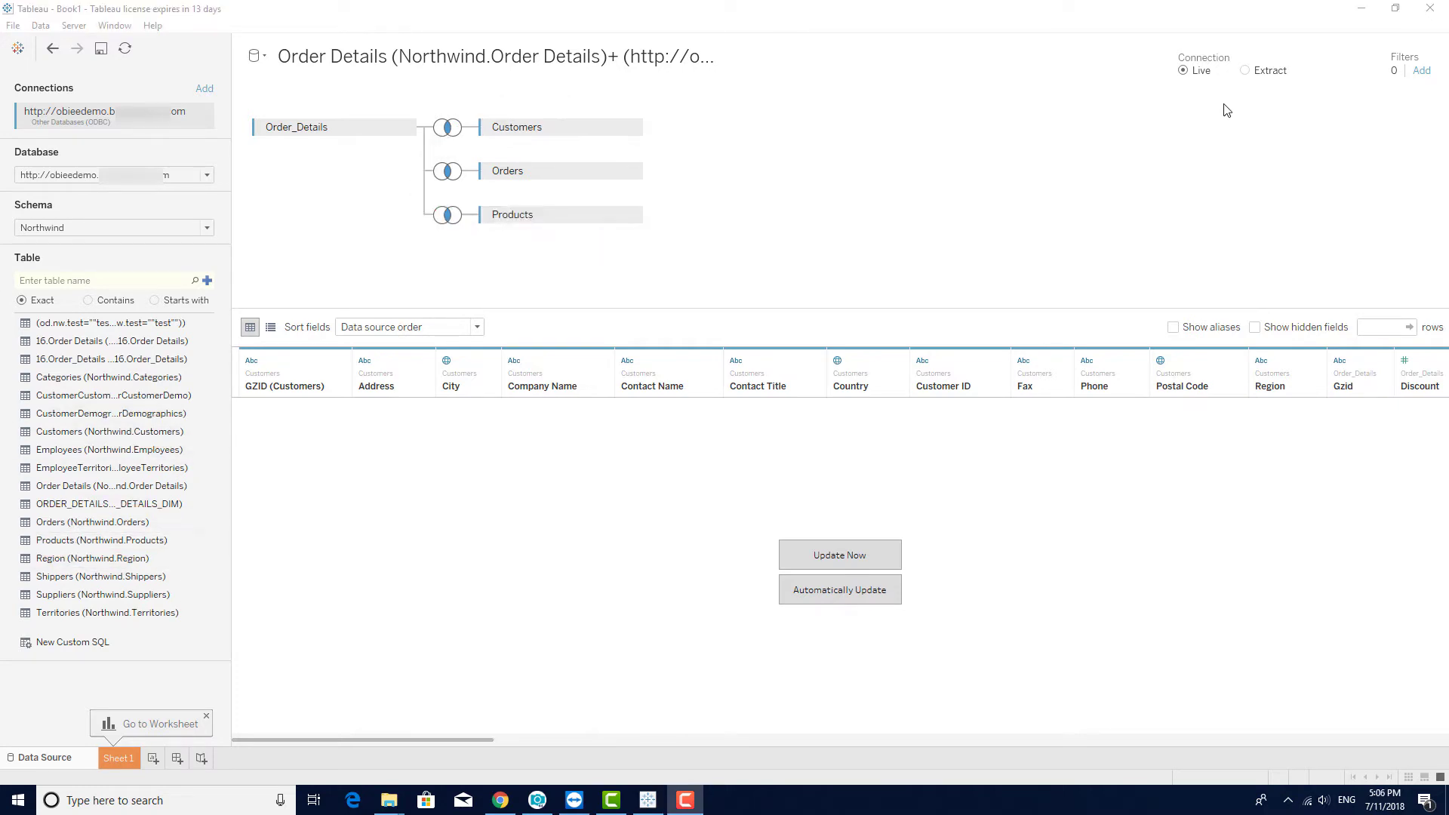
- Switch the data source connection from Live to Extract
{"action": "left_click", "coordinate": [1245, 70]}
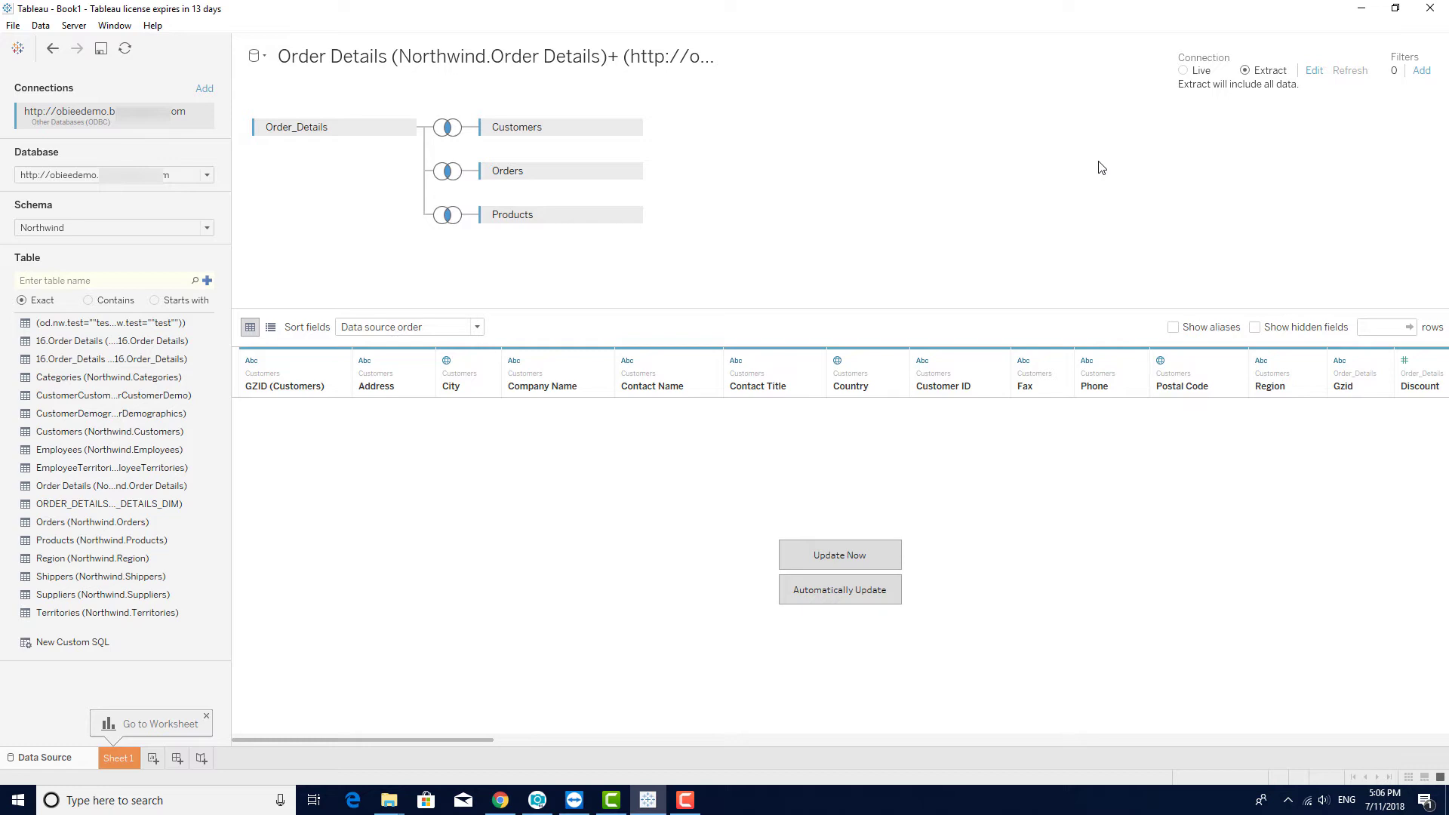
- Hide the Gzid, Contact Name, Customer ID and Fax columns in the data grid
{"action": "left_click", "coordinate": [342, 362]}
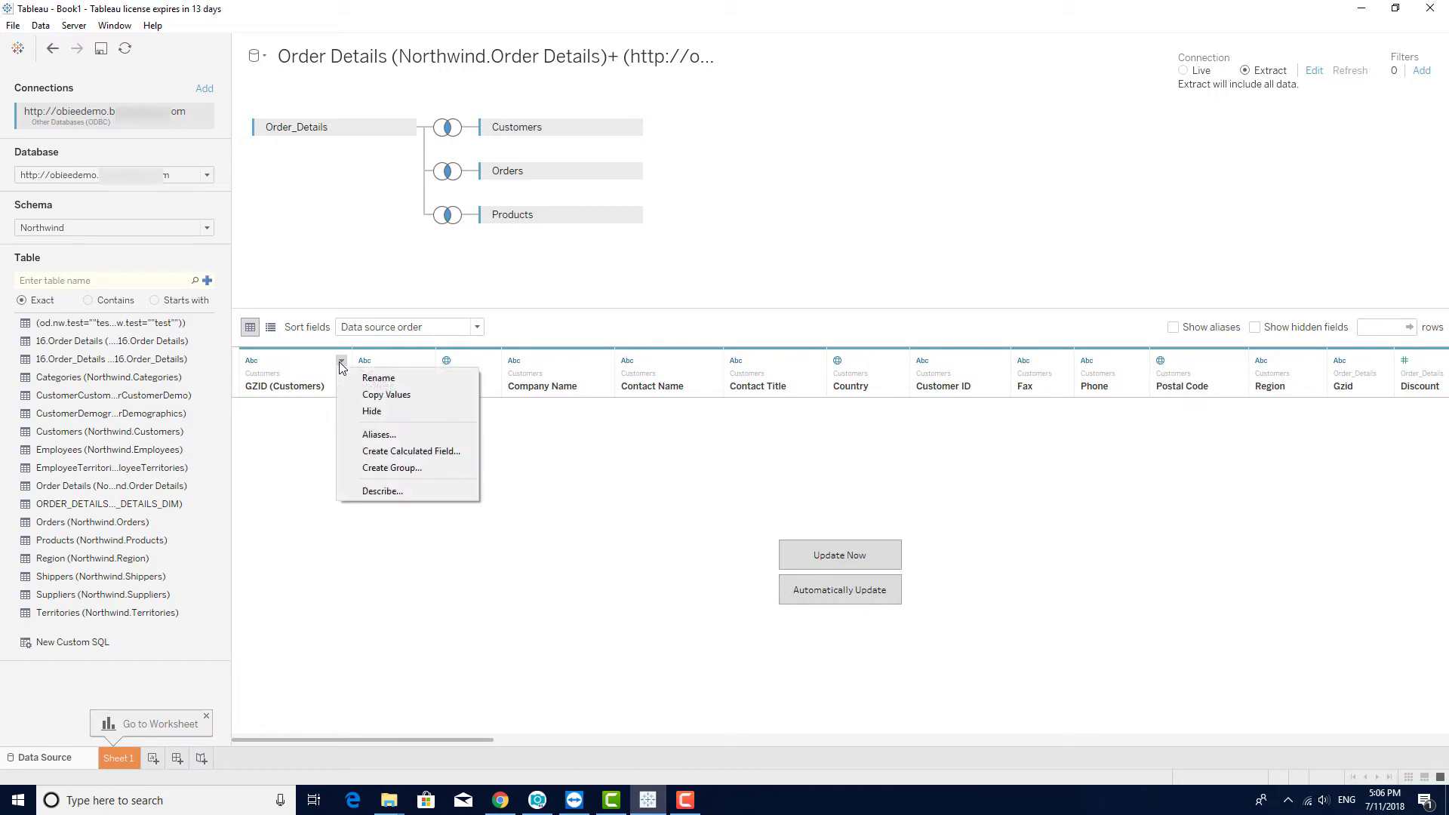
{"action": "left_click", "coordinate": [373, 413]}
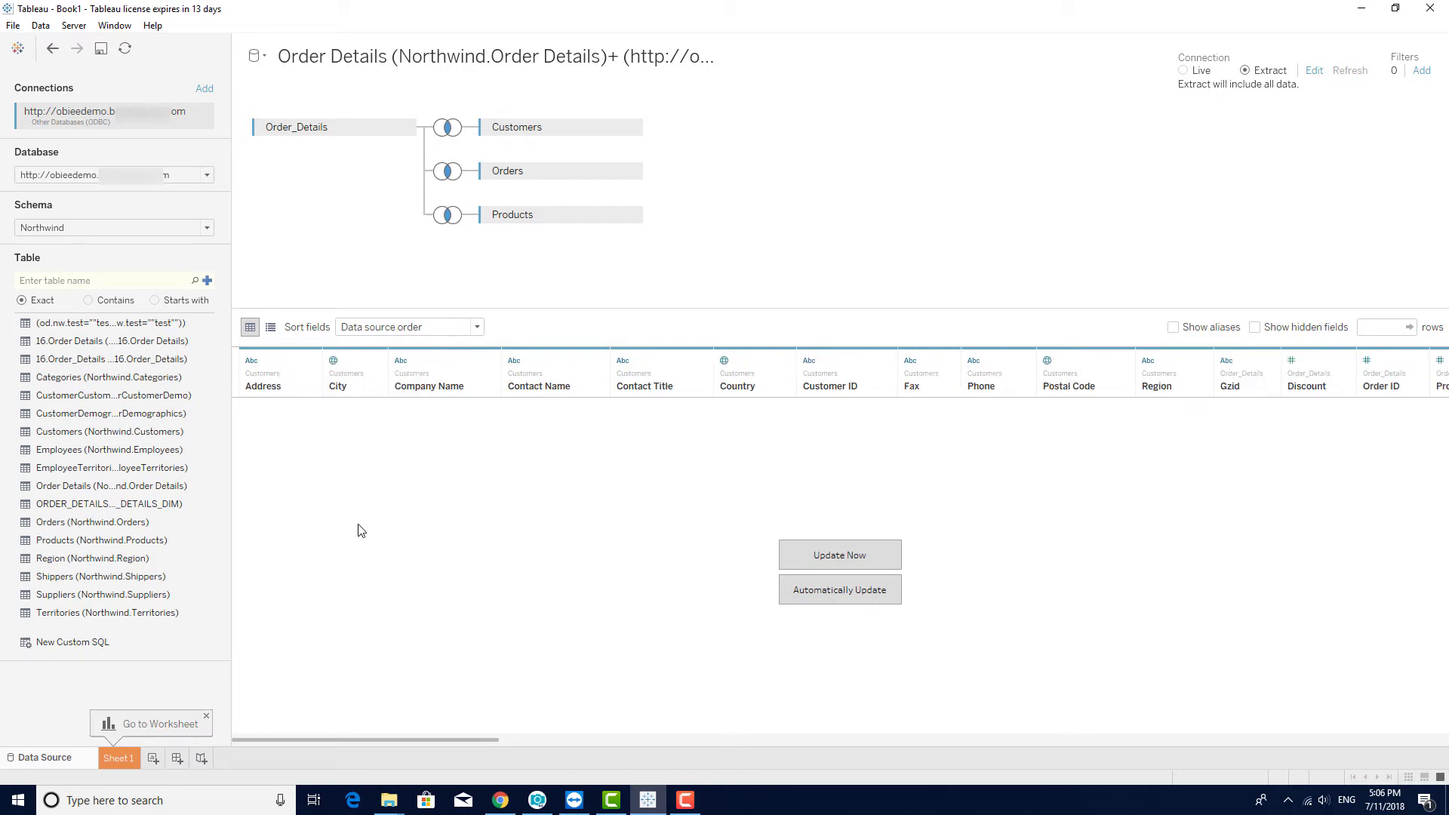
{"action": "left_click", "coordinate": [539, 386]}
{"action": "left_click", "coordinate": [830, 387], "text": "ctrl"}
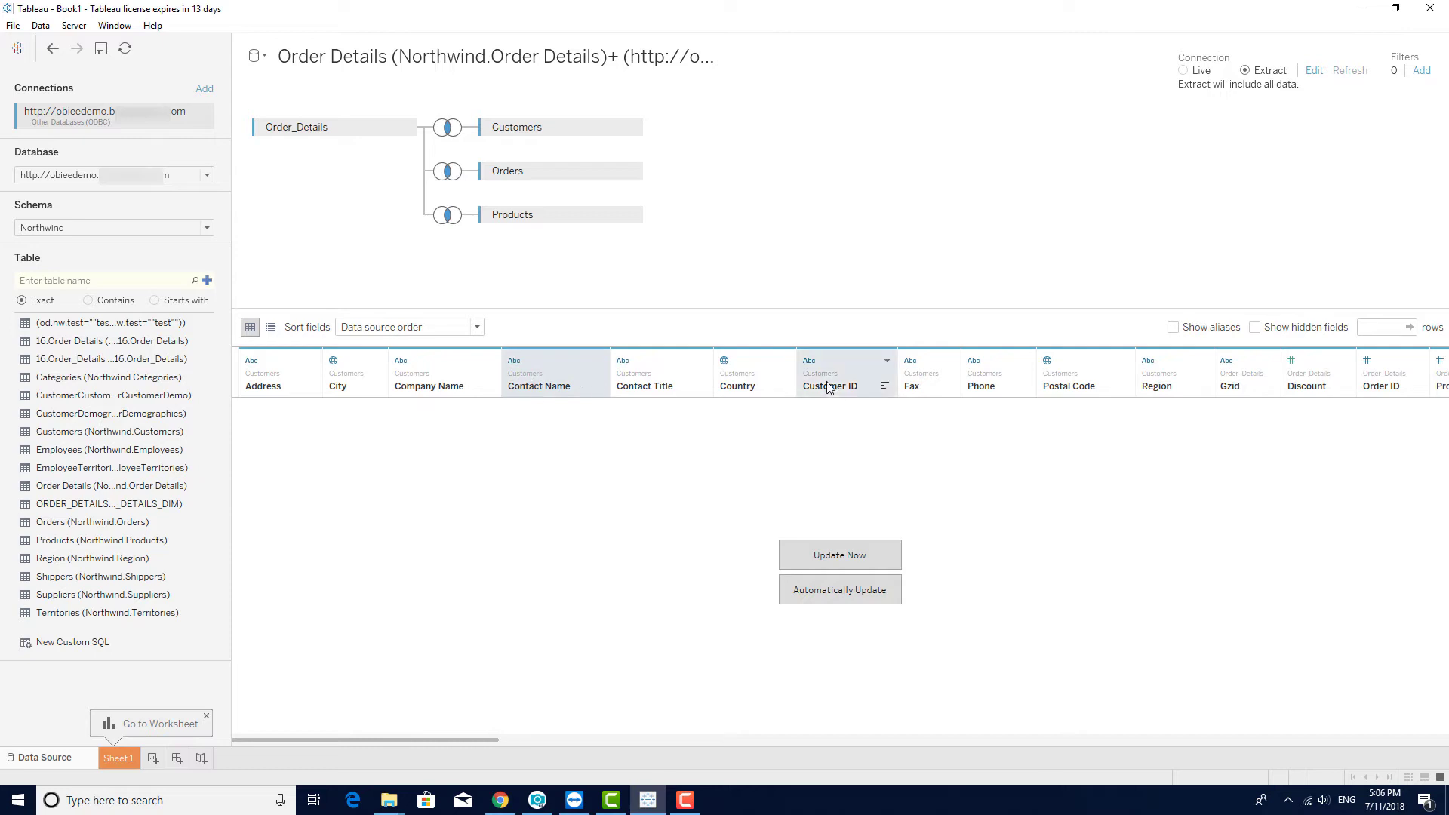
{"action": "left_click", "coordinate": [913, 391], "text": "ctrl"}
{"action": "left_click", "coordinate": [1256, 389], "text": "ctrl"}
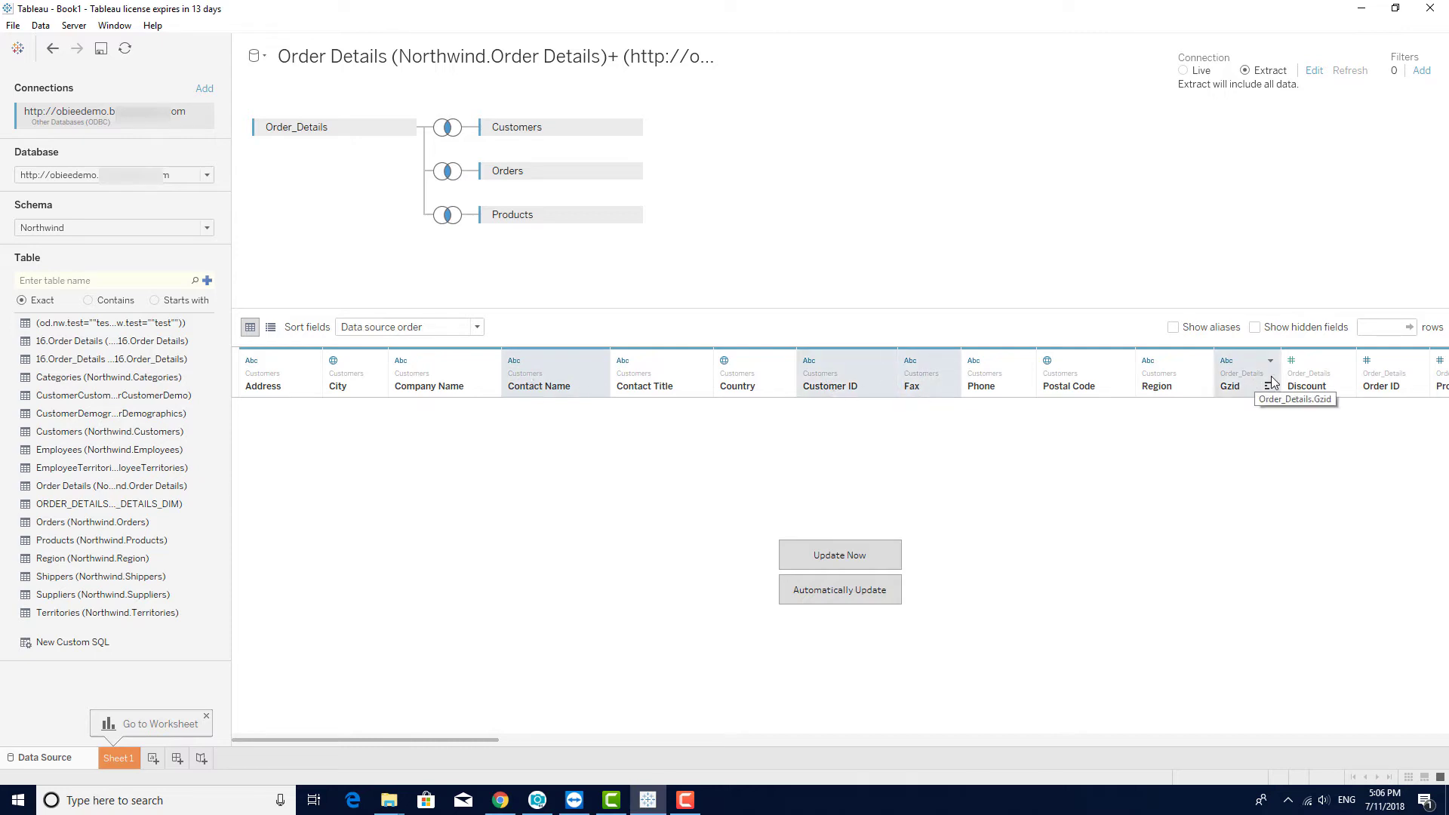
{"action": "left_click", "coordinate": [1272, 363]}
{"action": "left_click", "coordinate": [1300, 428]}
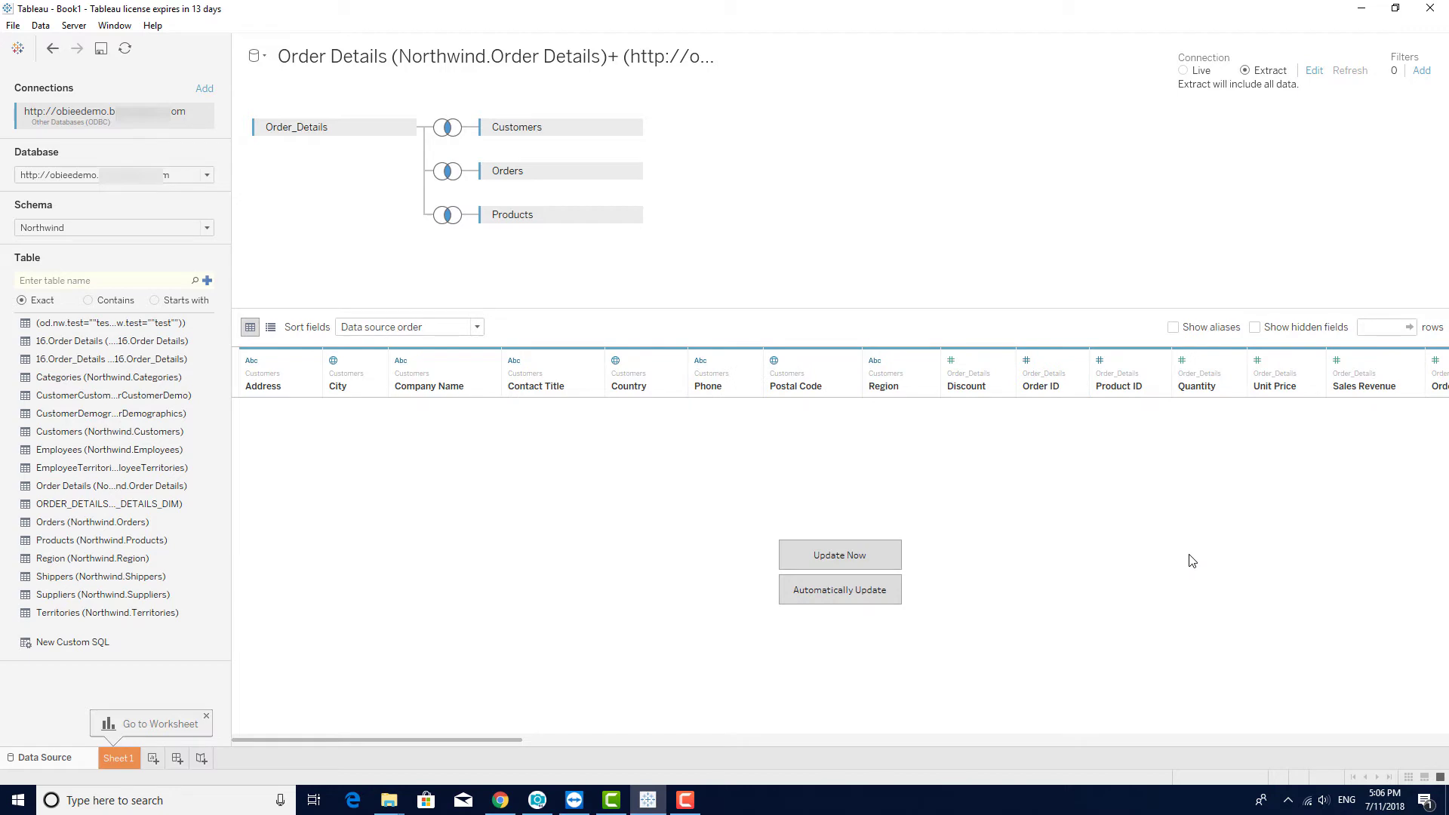
- Show hidden fields and unhide Customer ID
{"action": "left_click", "coordinate": [1256, 329]}
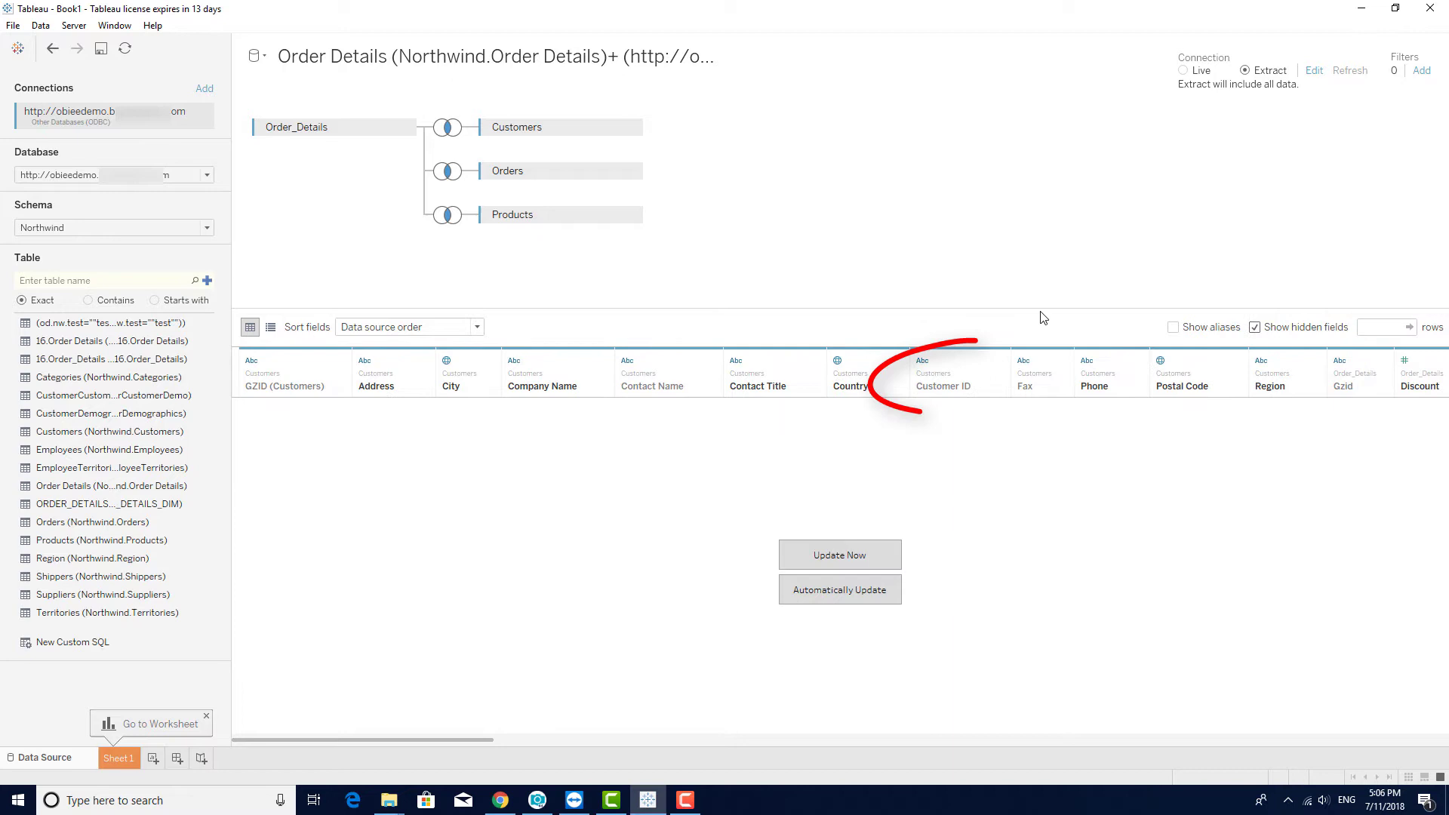
{"action": "left_click", "coordinate": [1001, 361]}
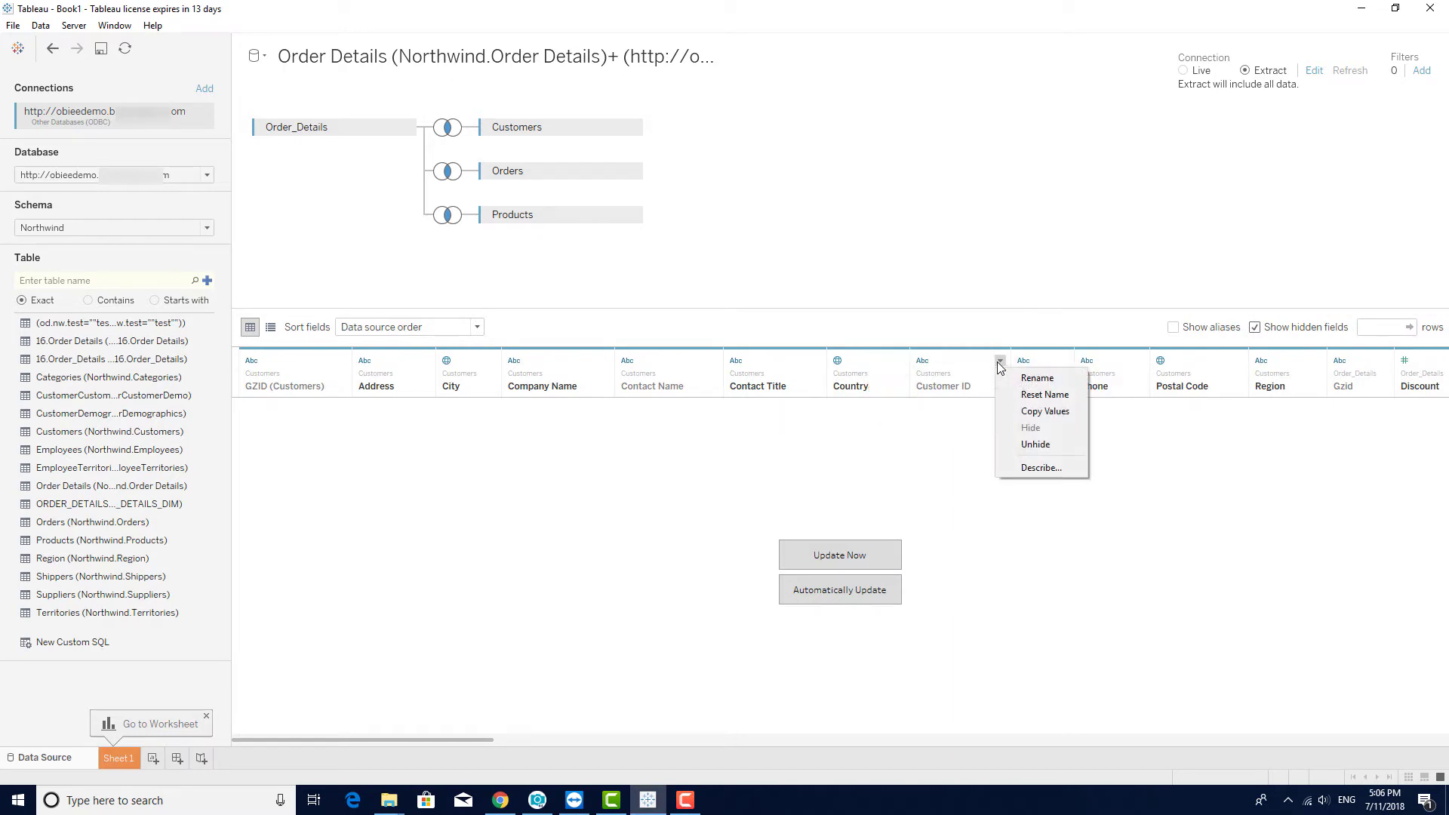
{"action": "left_click", "coordinate": [1019, 445]}
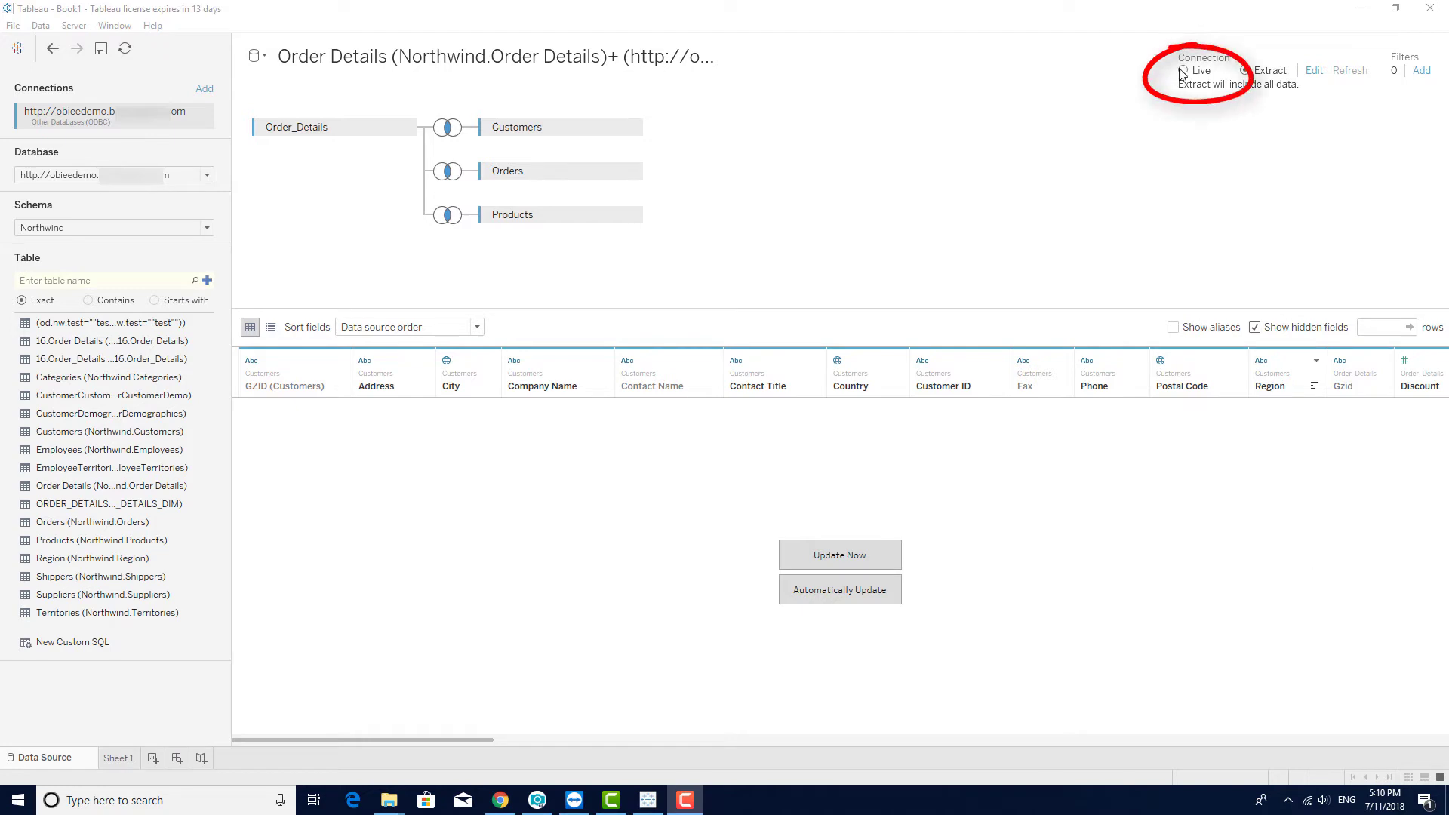
- Set the connection back to Live and go to Sheet 1
{"action": "left_click", "coordinate": [1183, 71]}
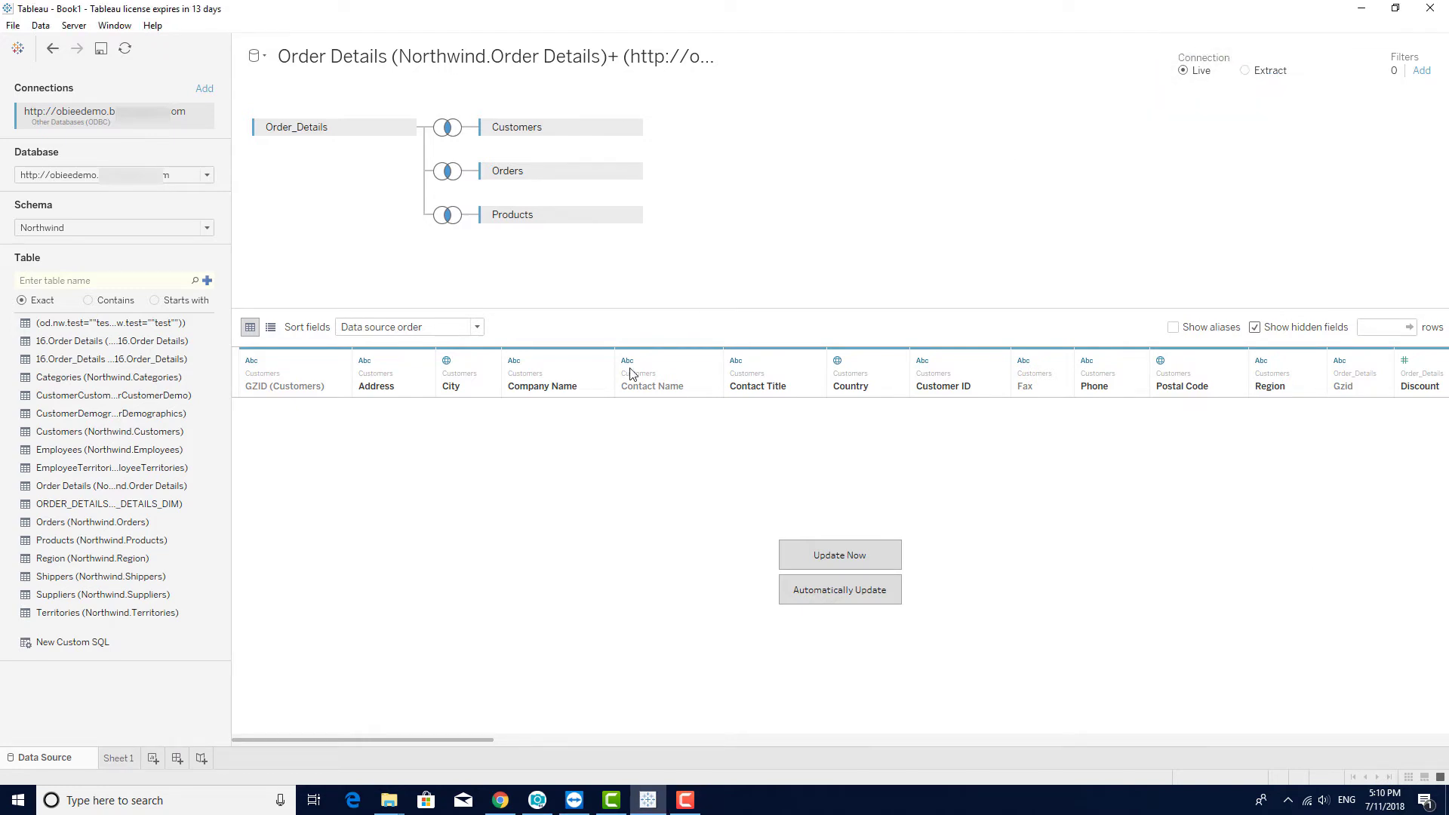
{"action": "left_click", "coordinate": [119, 759]}
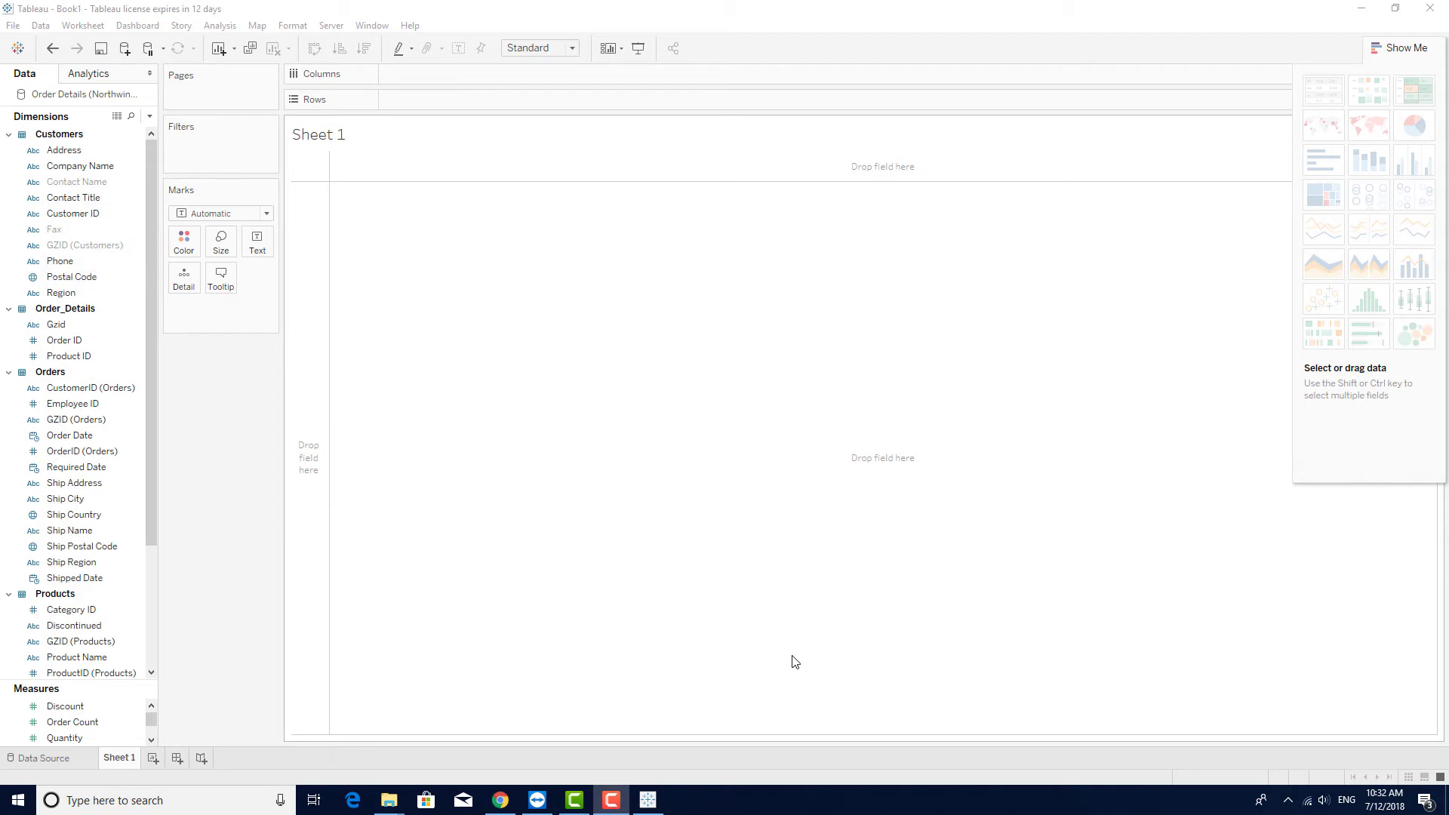
- Place Company Name on the Rows shelf and Product Name on the Columns shelf
{"action": "left_click", "coordinate": [79, 166]}
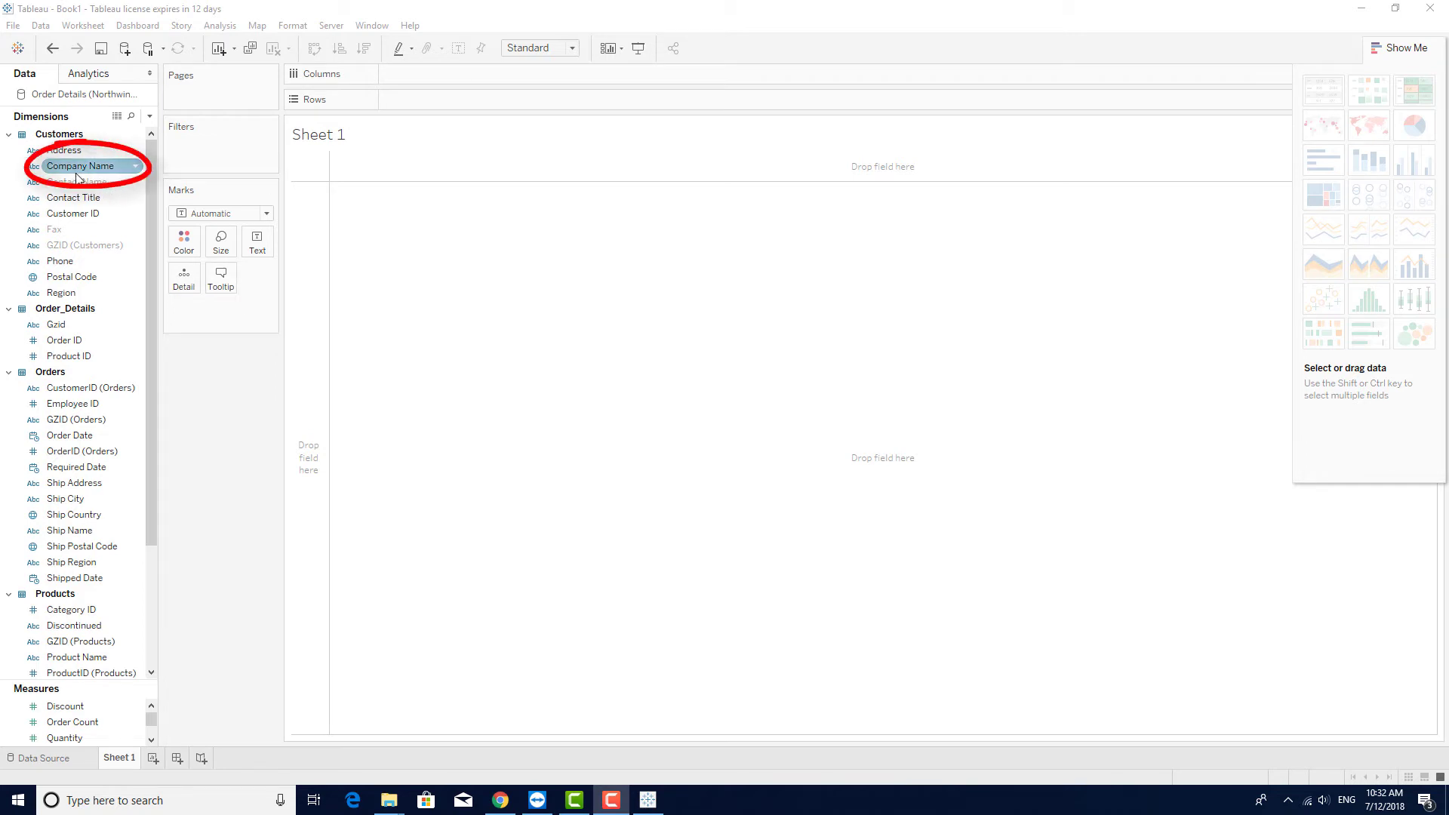
{"action": "left_click_drag", "start_coordinate": [78, 178], "coordinate": [419, 106]}
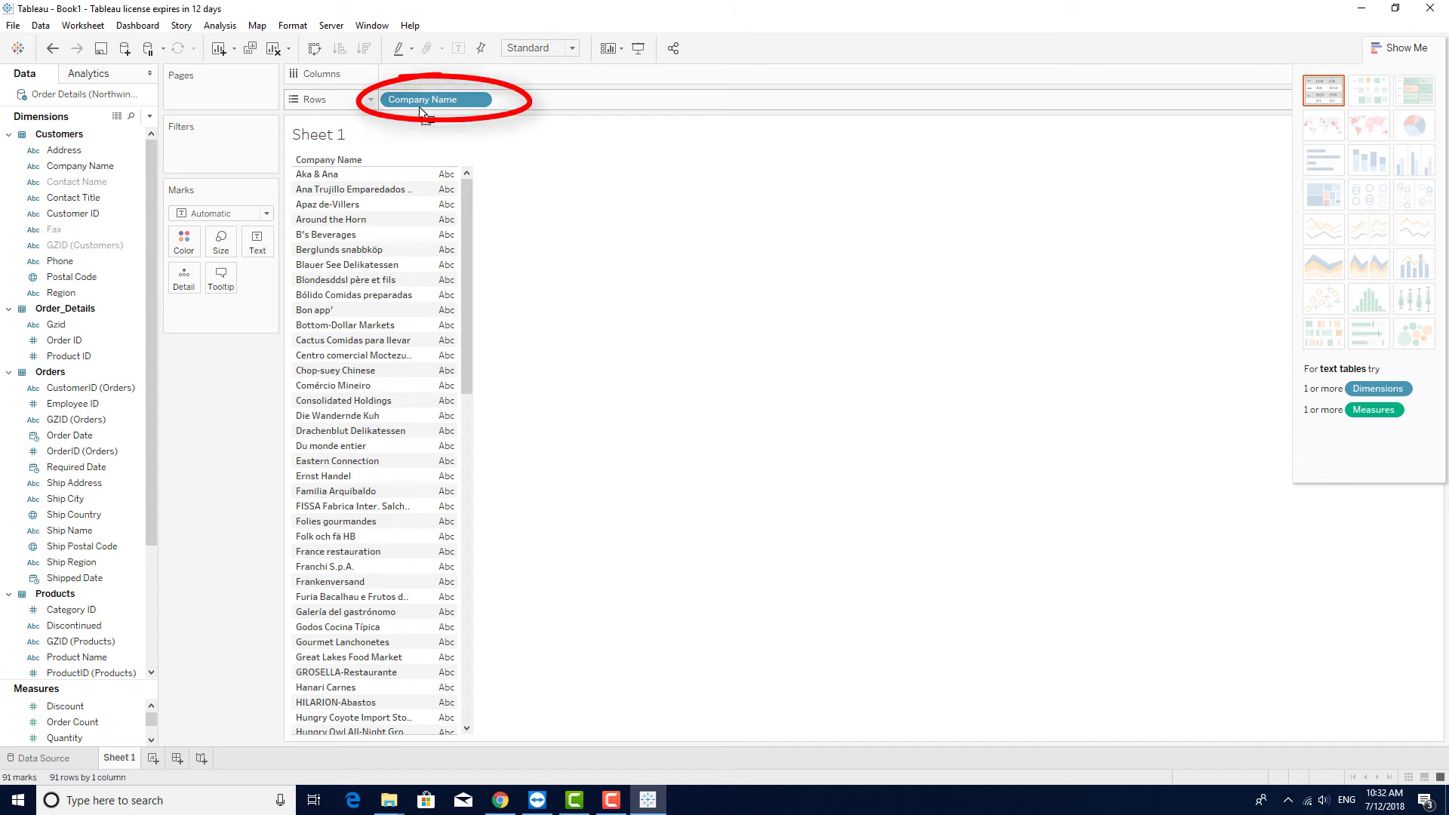
{"action": "left_click", "coordinate": [57, 657]}
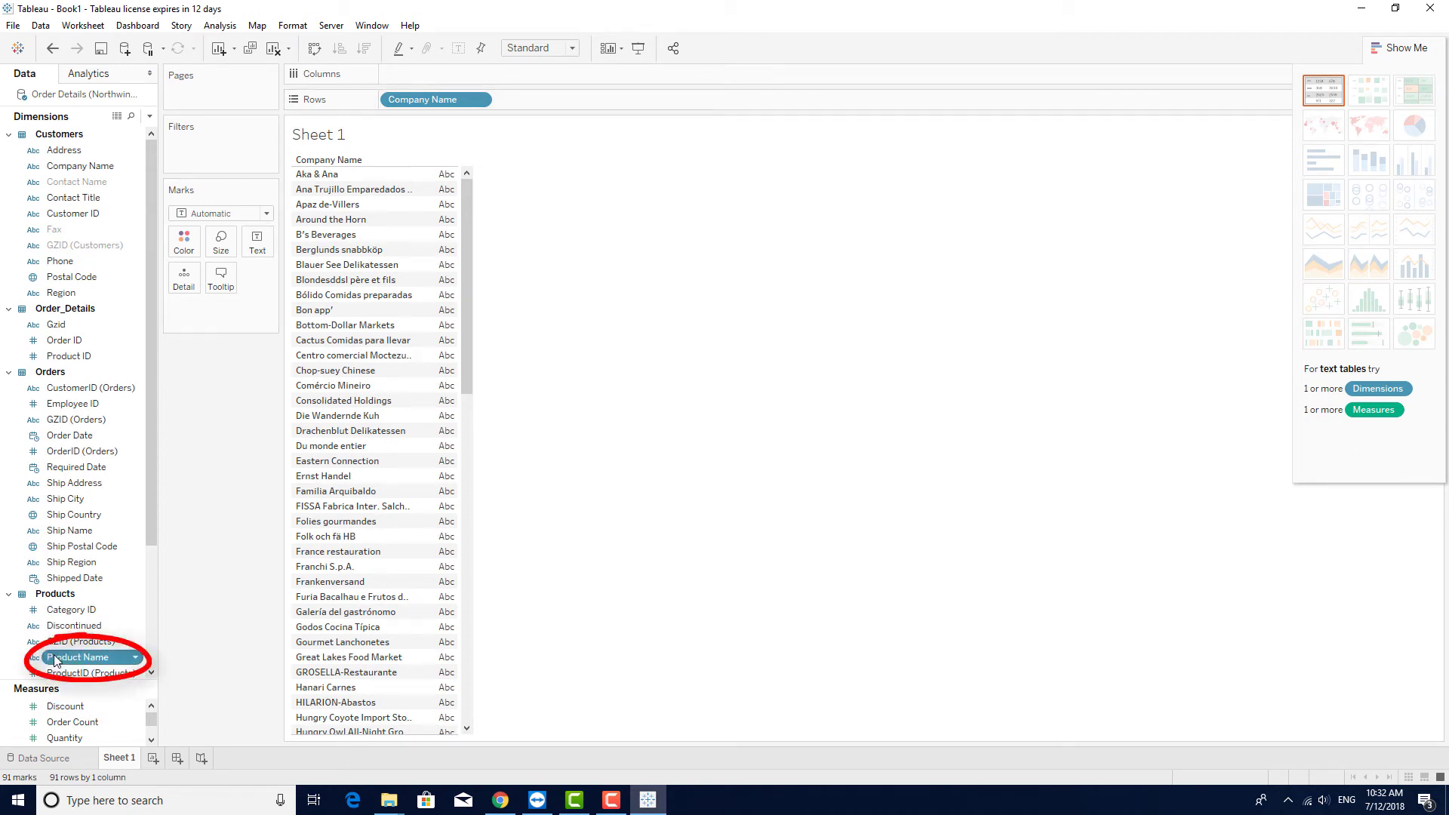
{"action": "left_click_drag", "start_coordinate": [54, 662], "coordinate": [604, 158]}
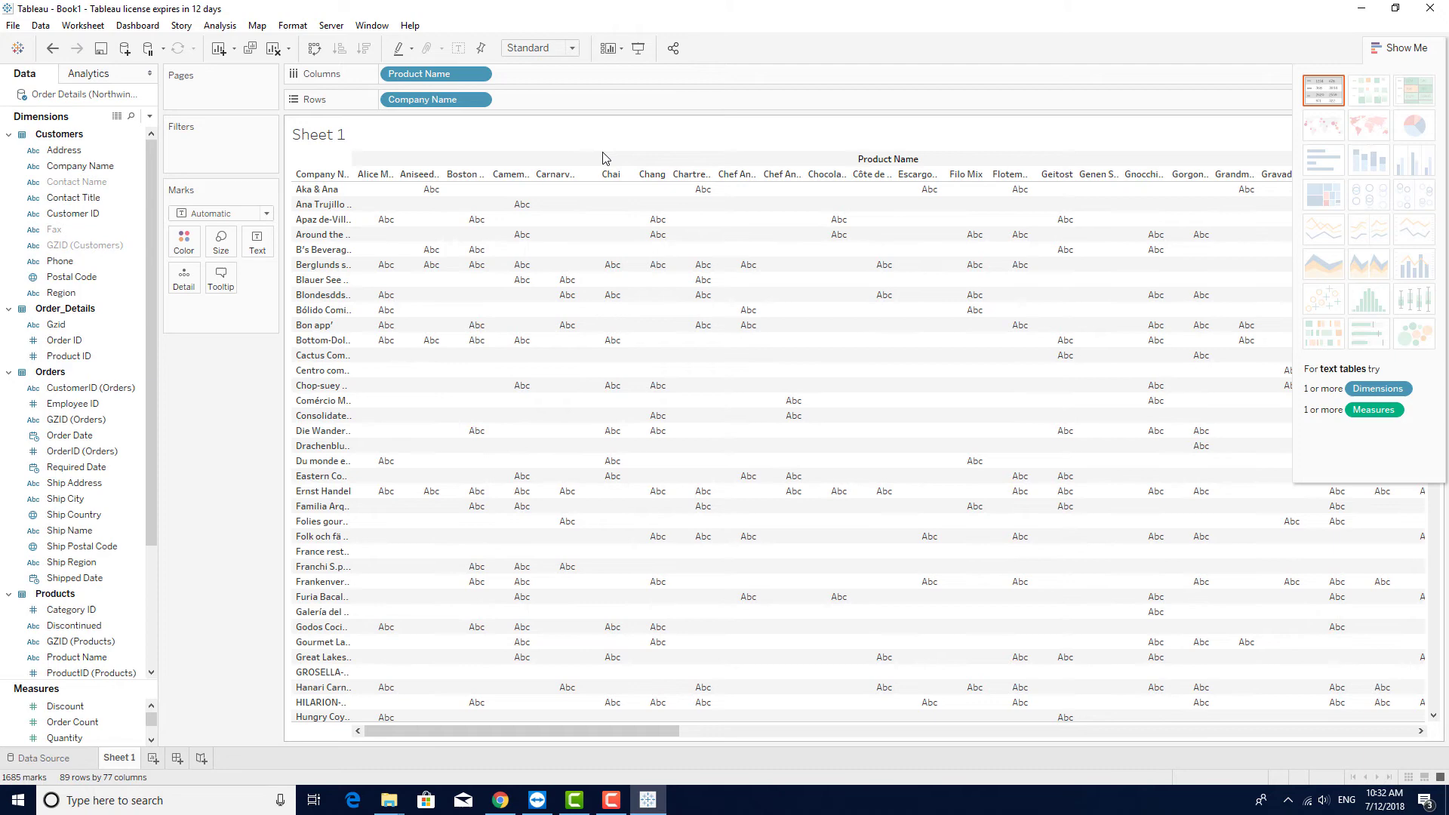
{"action": "left_click", "coordinate": [163, 49]}
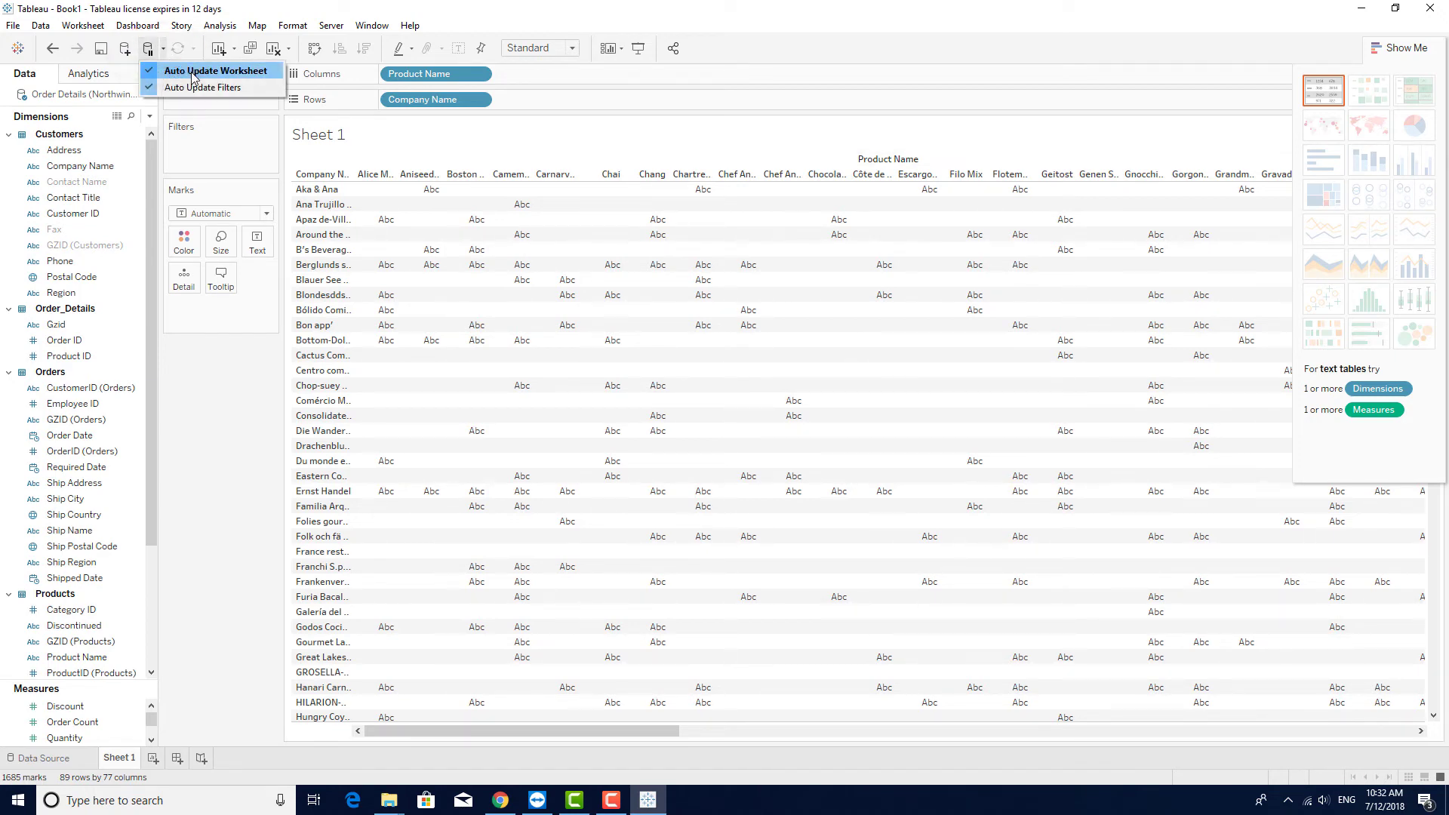
- With auto updates paused, add Sales Revenue and Quantity to the table, then resume updates
{"action": "left_click", "coordinate": [194, 72]}
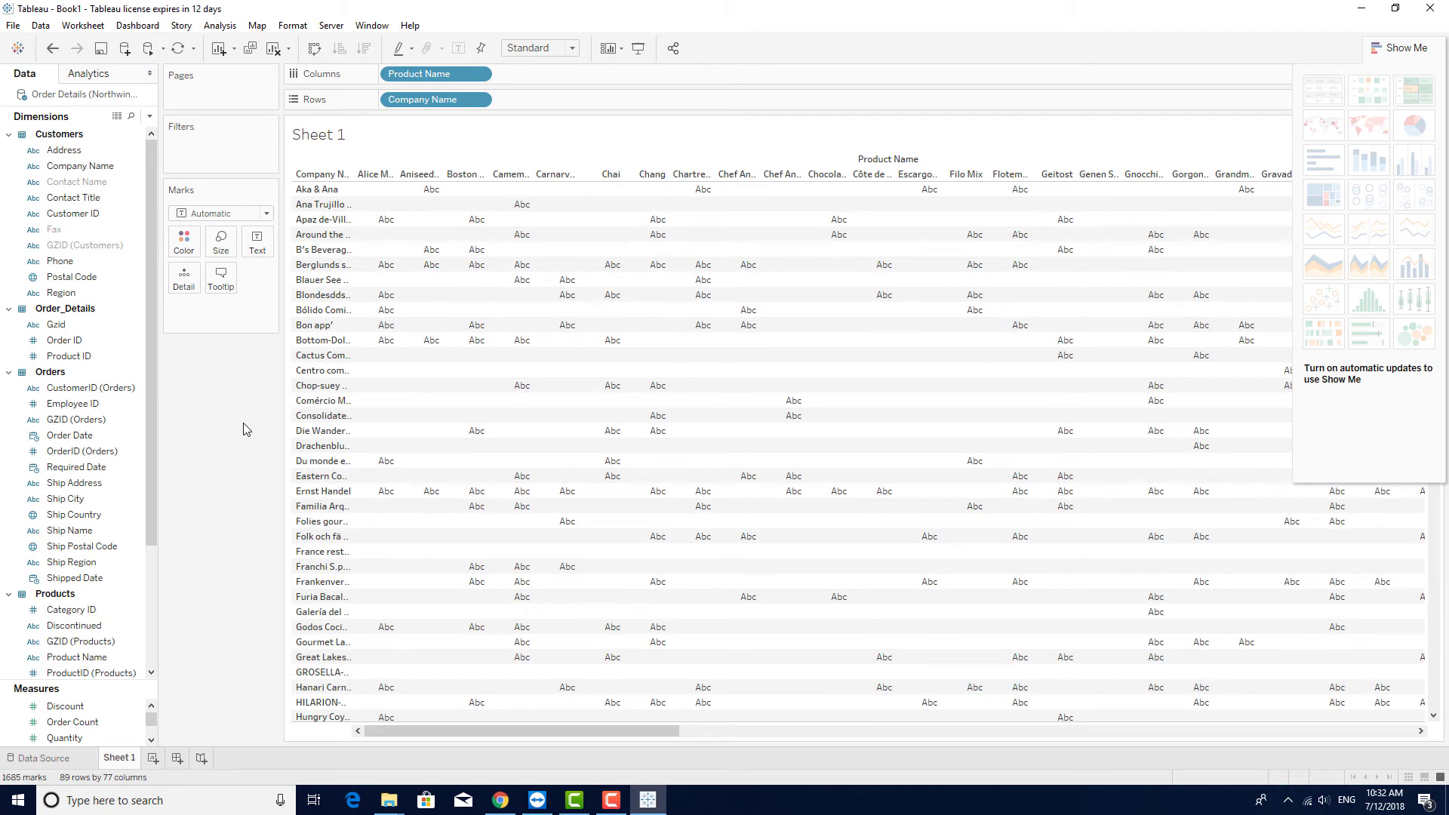
{"action": "left_click_drag", "start_coordinate": [151, 400], "coordinate": [148, 551]}
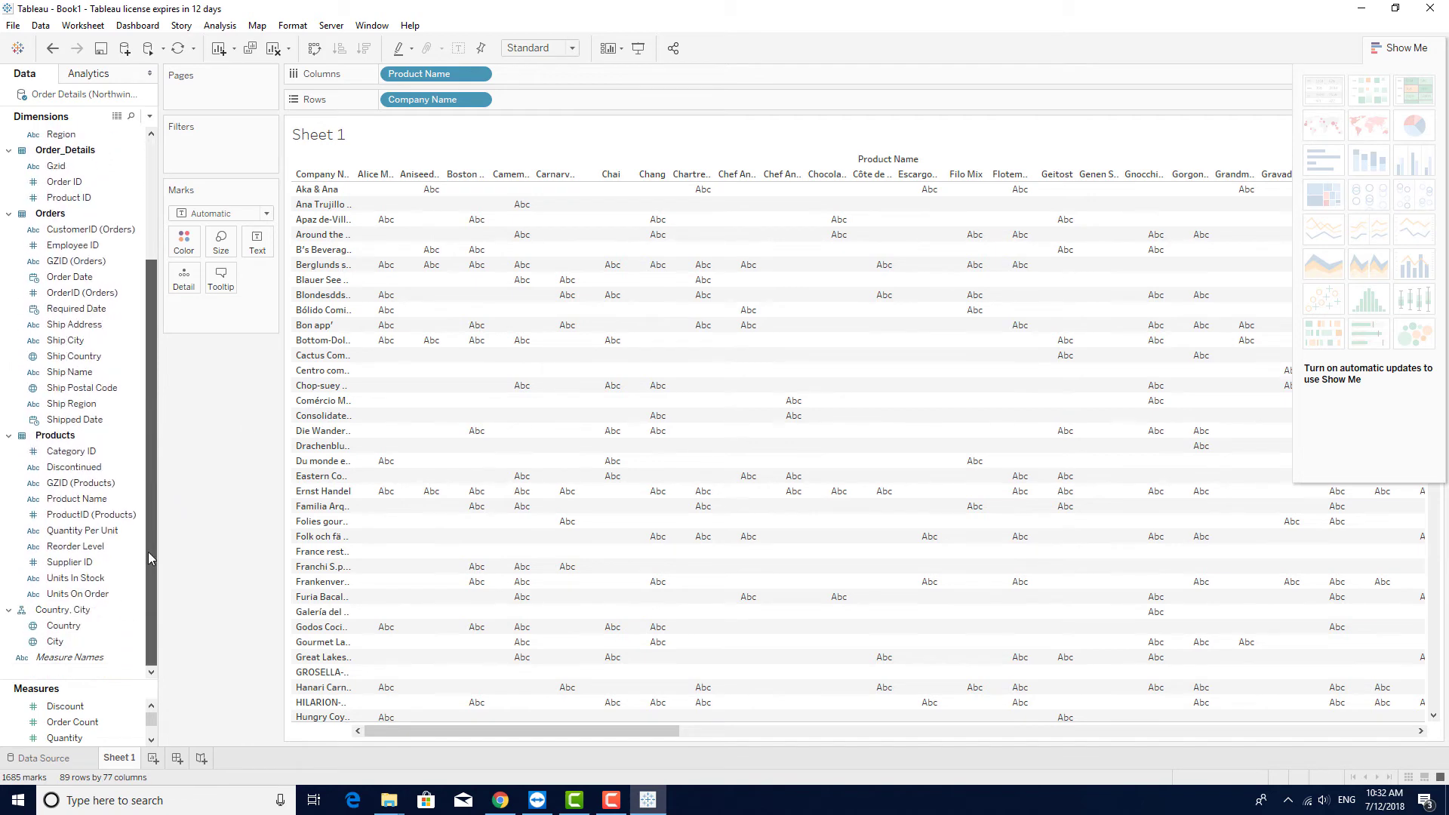
{"action": "left_click_drag", "start_coordinate": [56, 684], "coordinate": [57, 461]}
{"action": "left_click", "coordinate": [73, 544]}
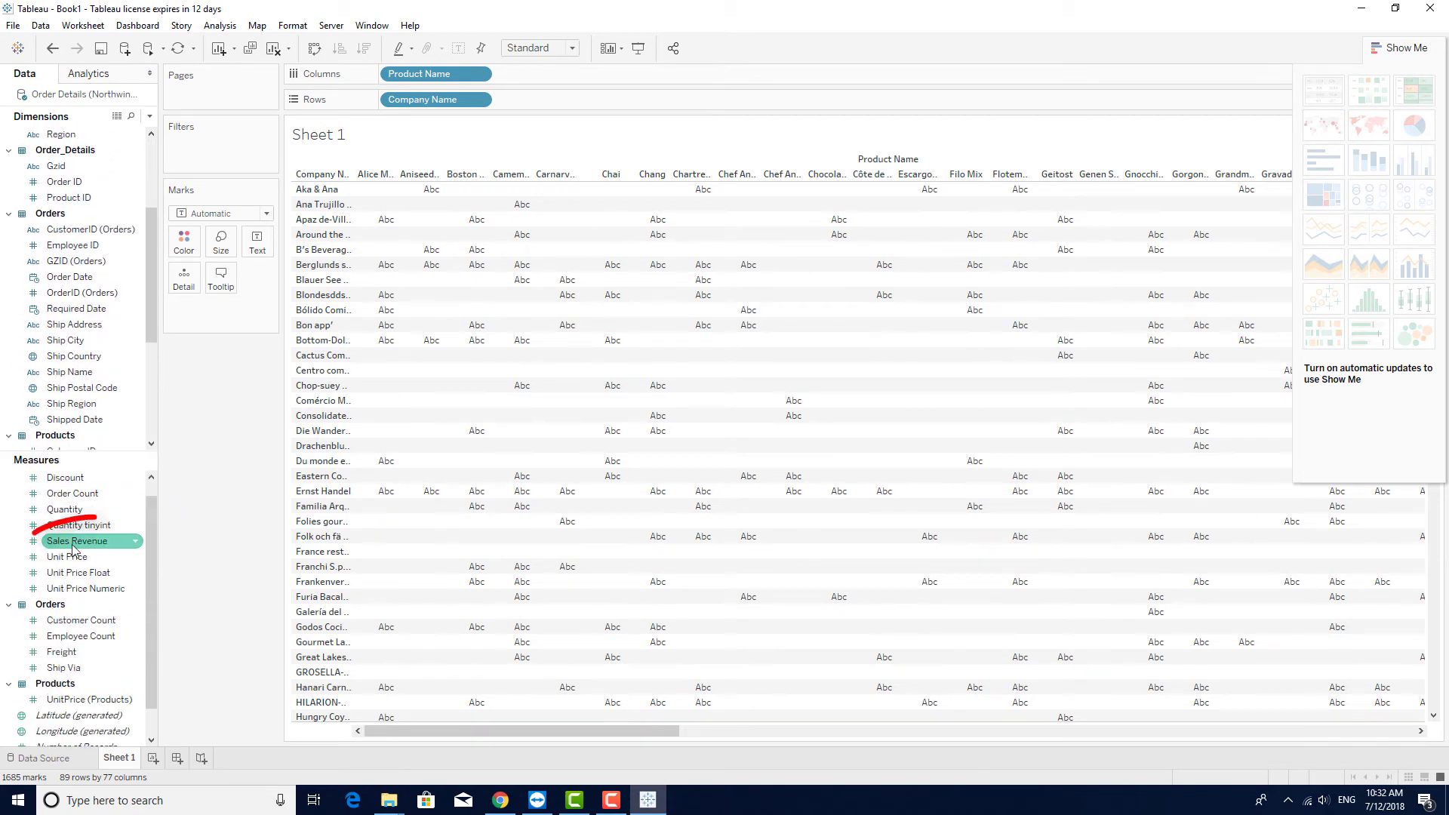
{"action": "left_click_drag", "start_coordinate": [73, 550], "coordinate": [419, 401]}
{"action": "left_click", "coordinate": [79, 512]}
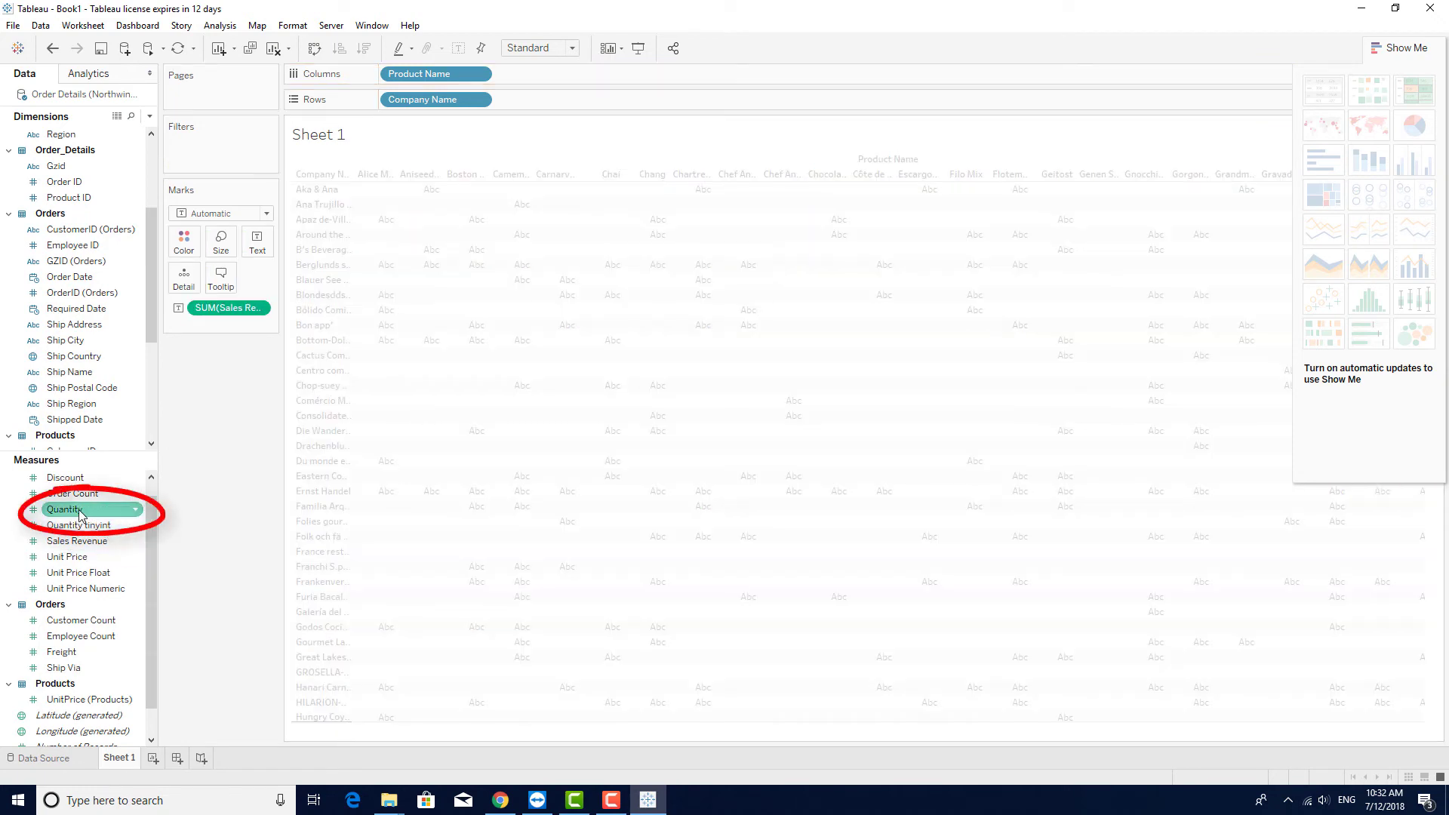
{"action": "left_click_drag", "start_coordinate": [80, 512], "coordinate": [460, 414]}
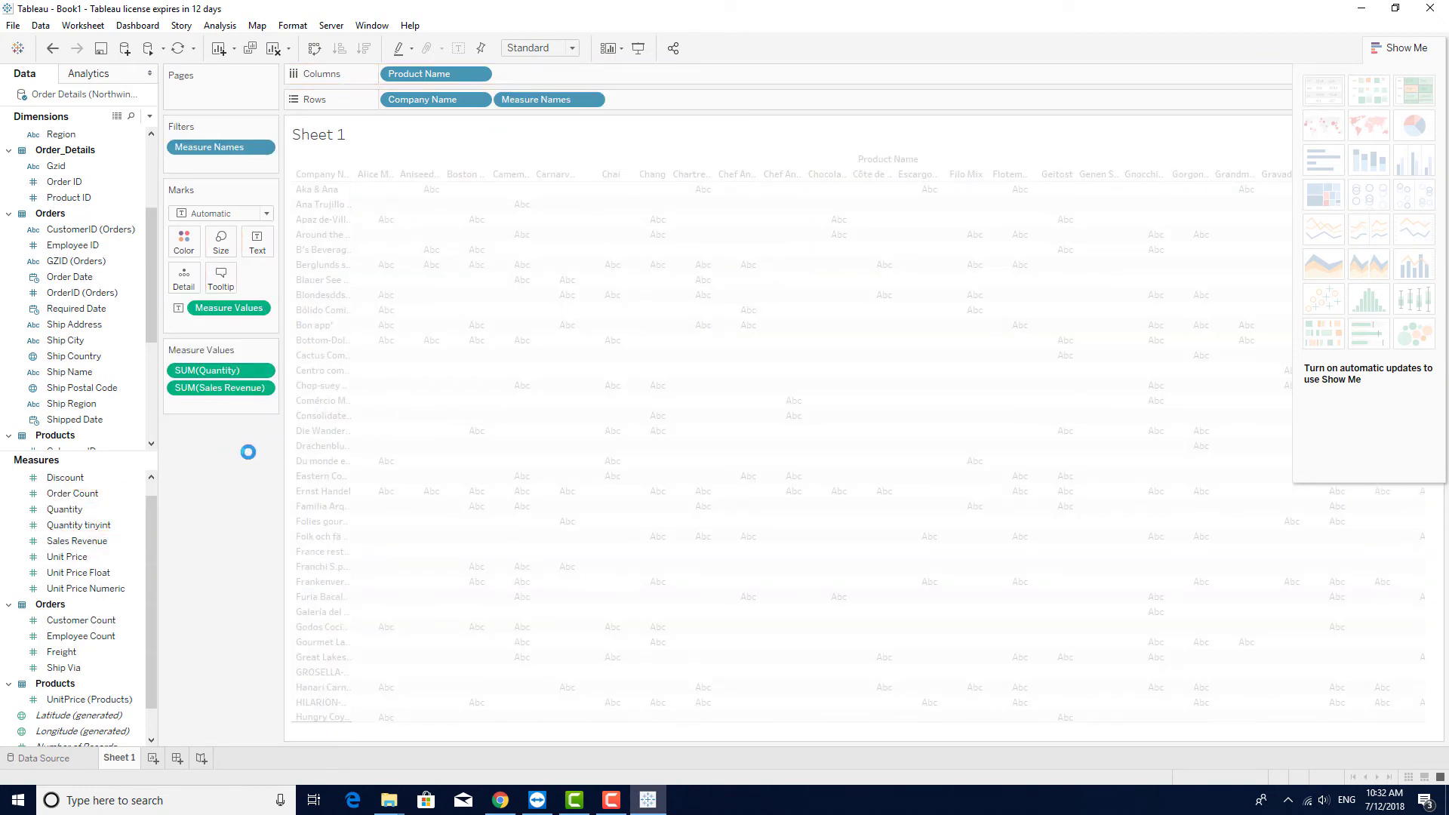
{"action": "left_click", "coordinate": [149, 50]}
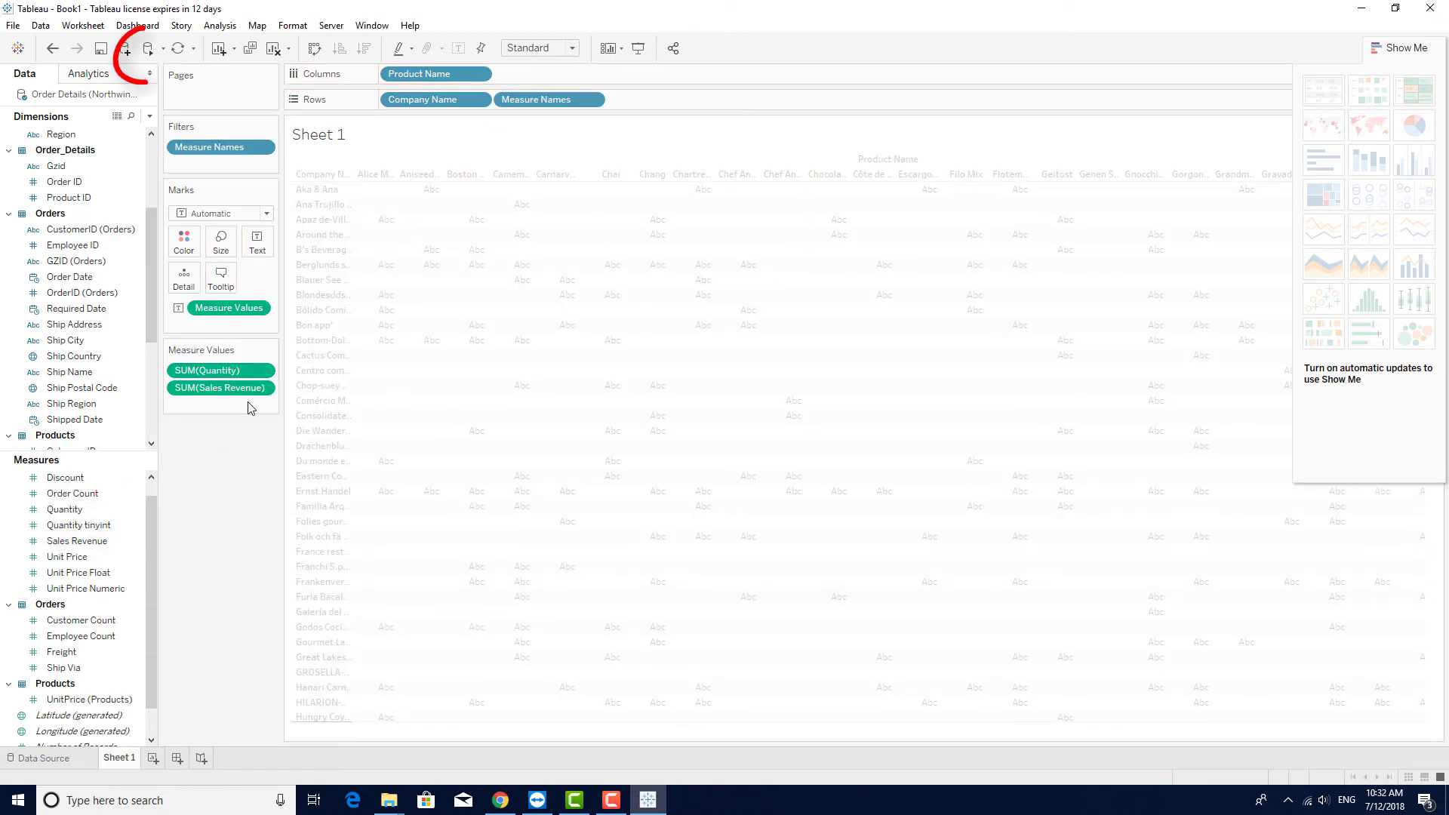
{"action": "left_click", "coordinate": [148, 50]}
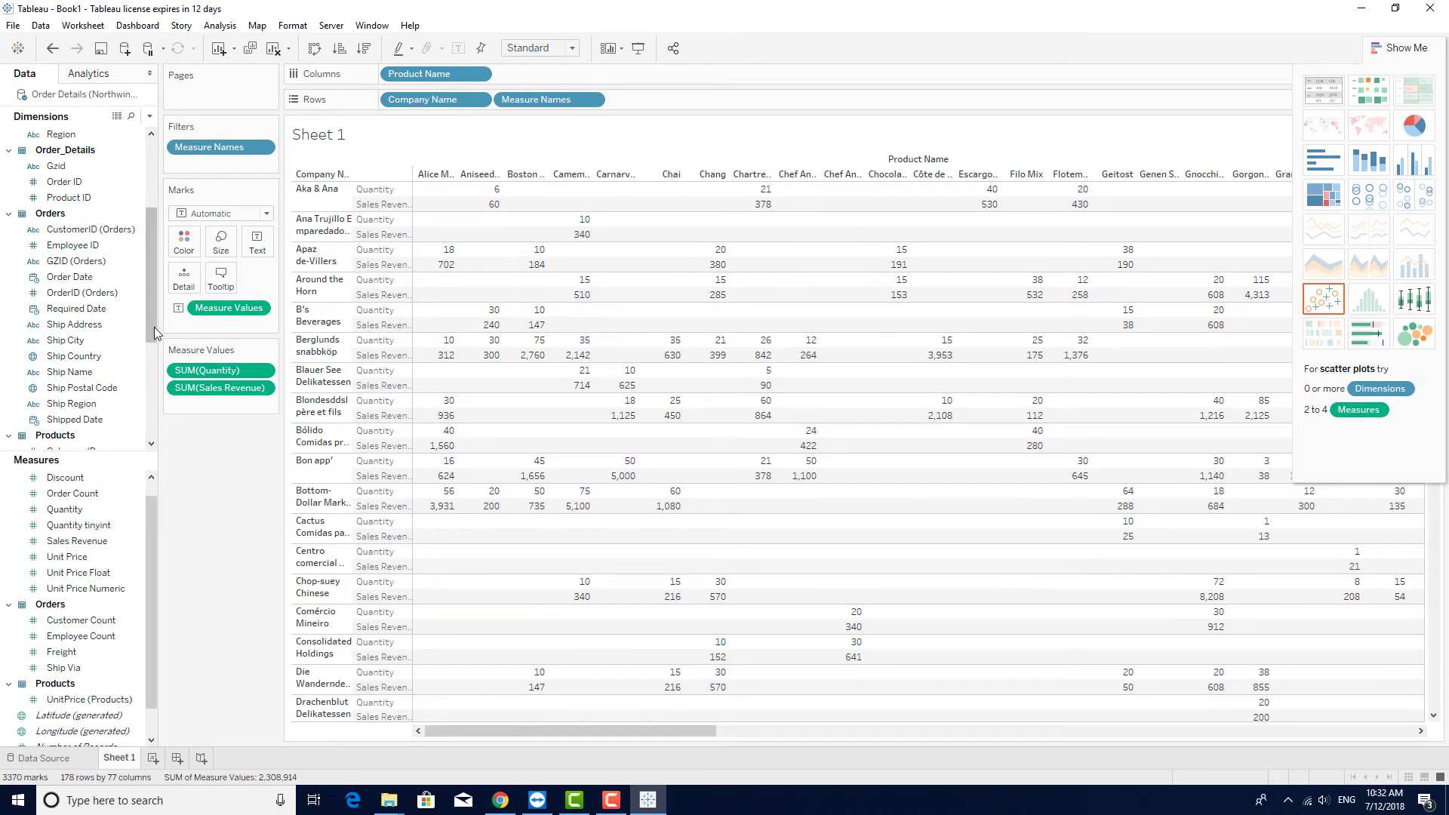
{"action": "left_click_drag", "start_coordinate": [154, 328], "coordinate": [144, 210]}
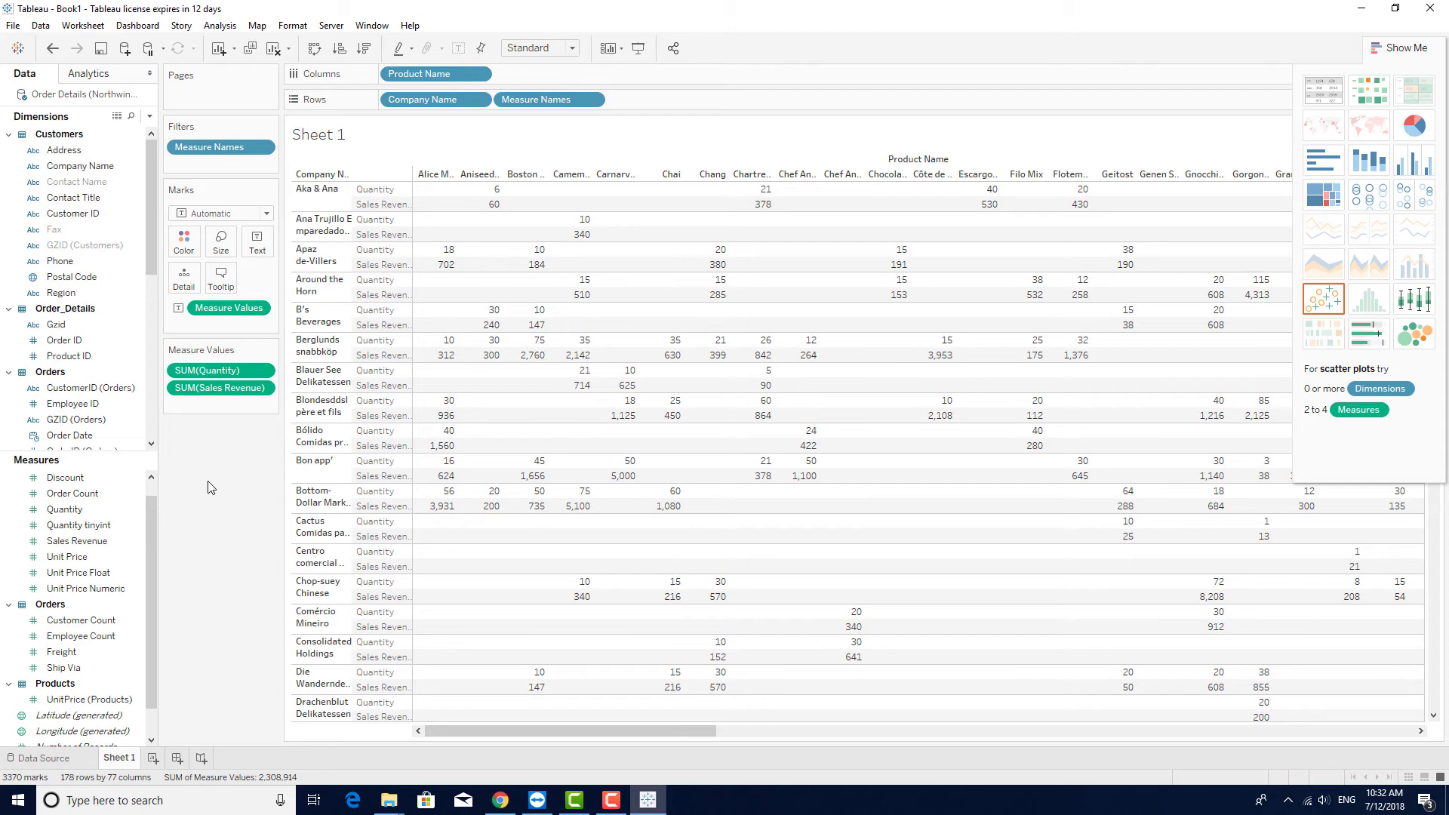
- Hide all unused fields in the Data pane and stop showing hidden fields
{"action": "left_click", "coordinate": [149, 116]}
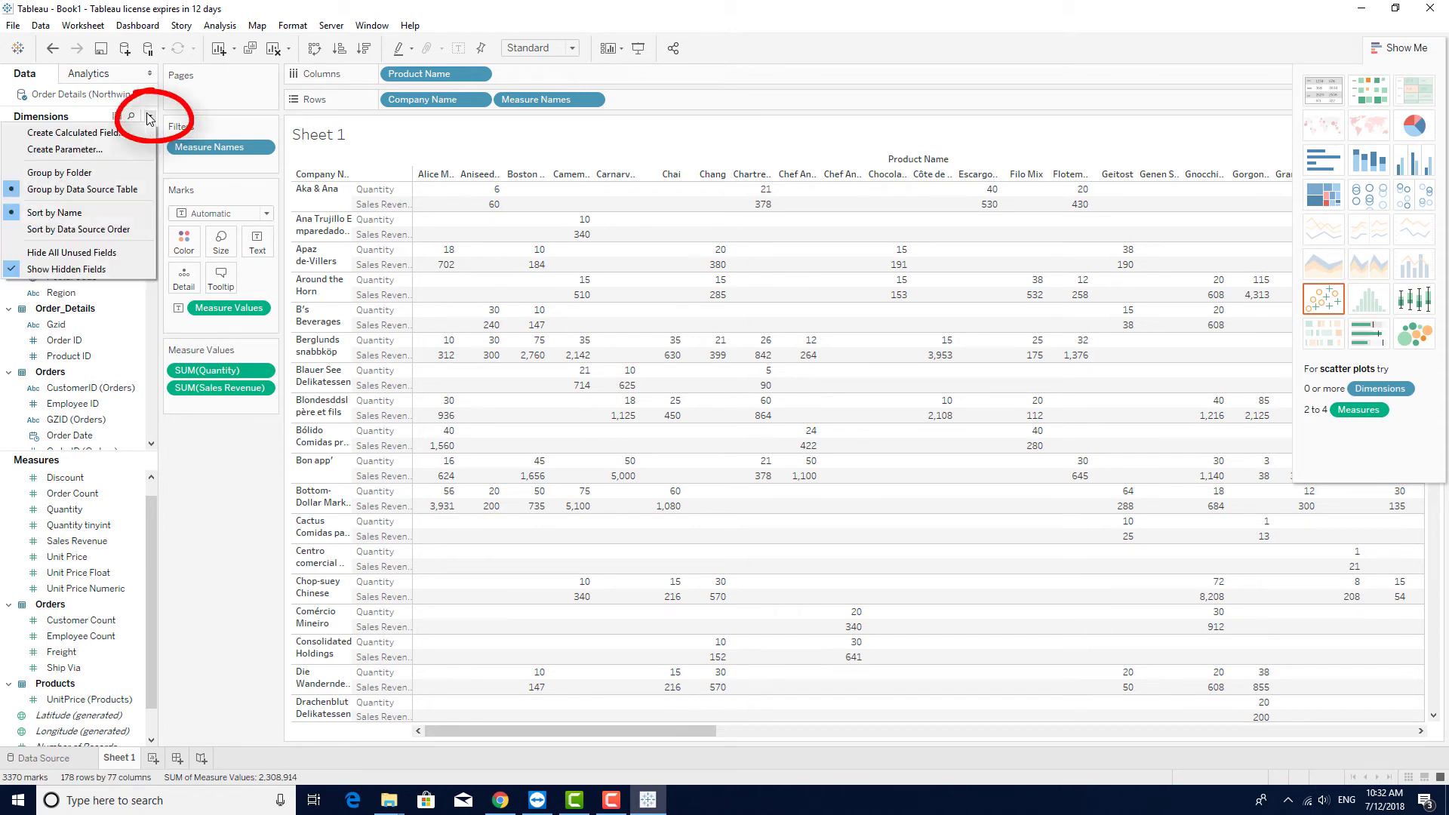
{"action": "left_click", "coordinate": [136, 252]}
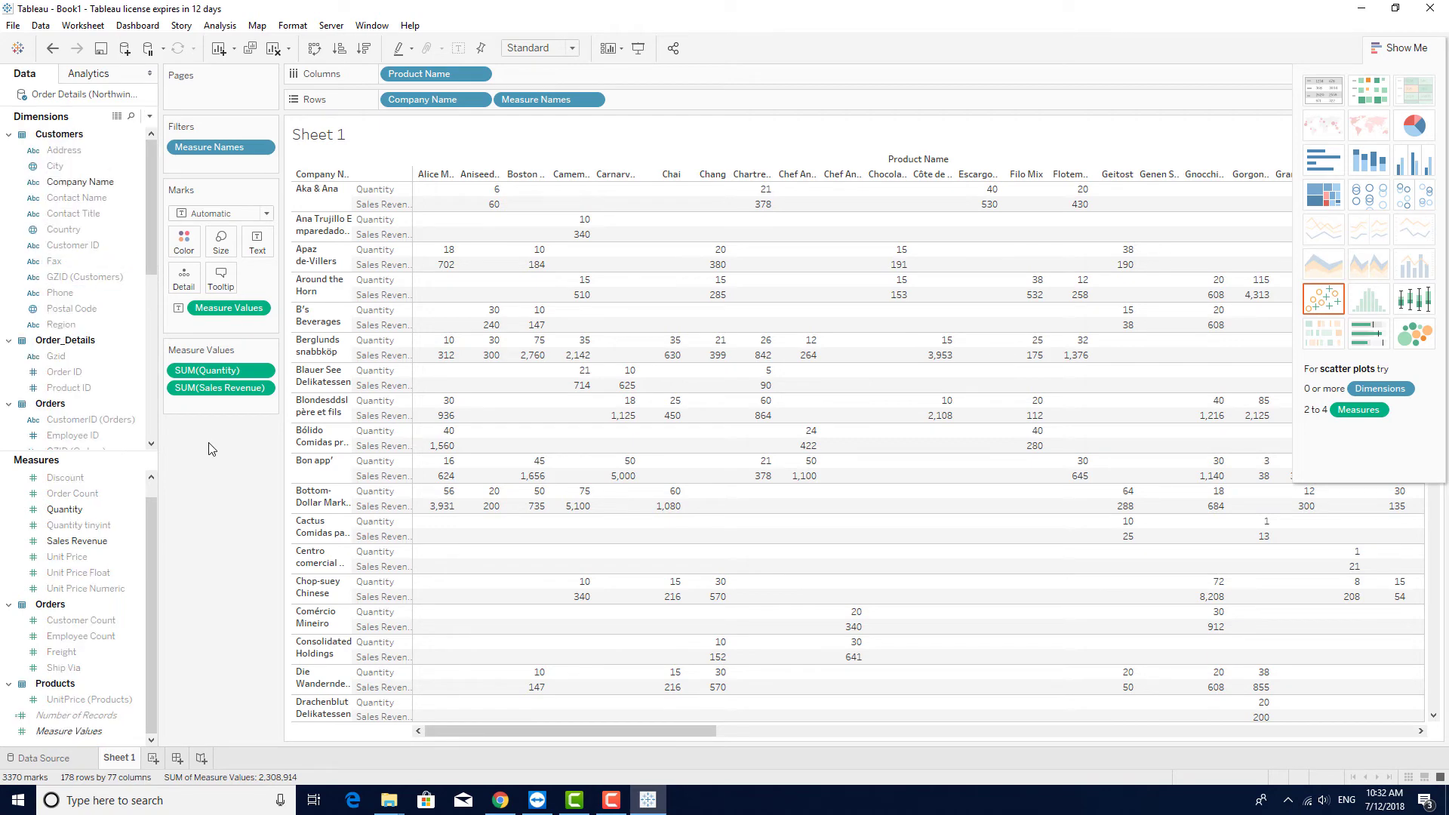
{"action": "left_click", "coordinate": [149, 117]}
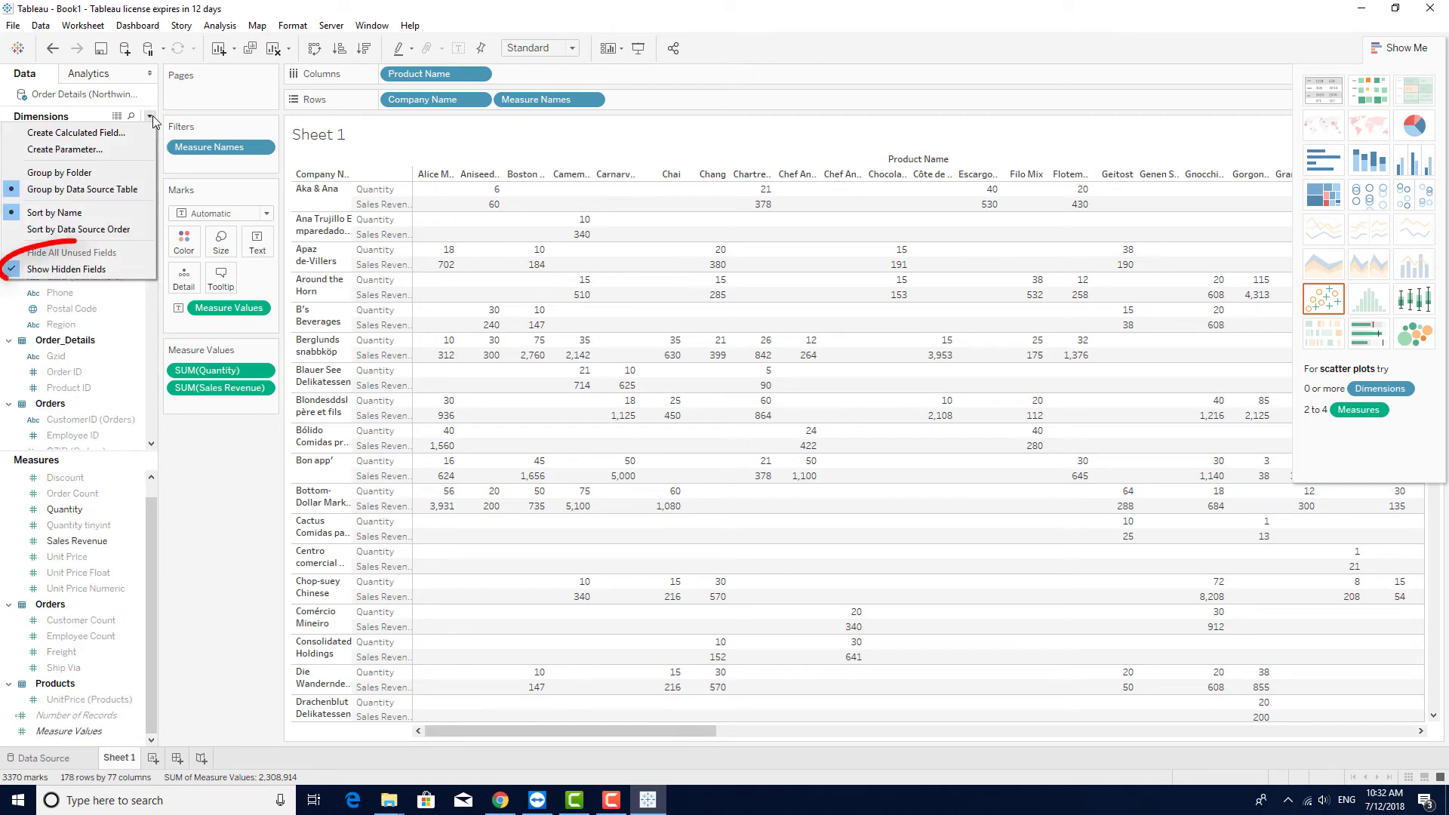
{"action": "left_click", "coordinate": [125, 270]}
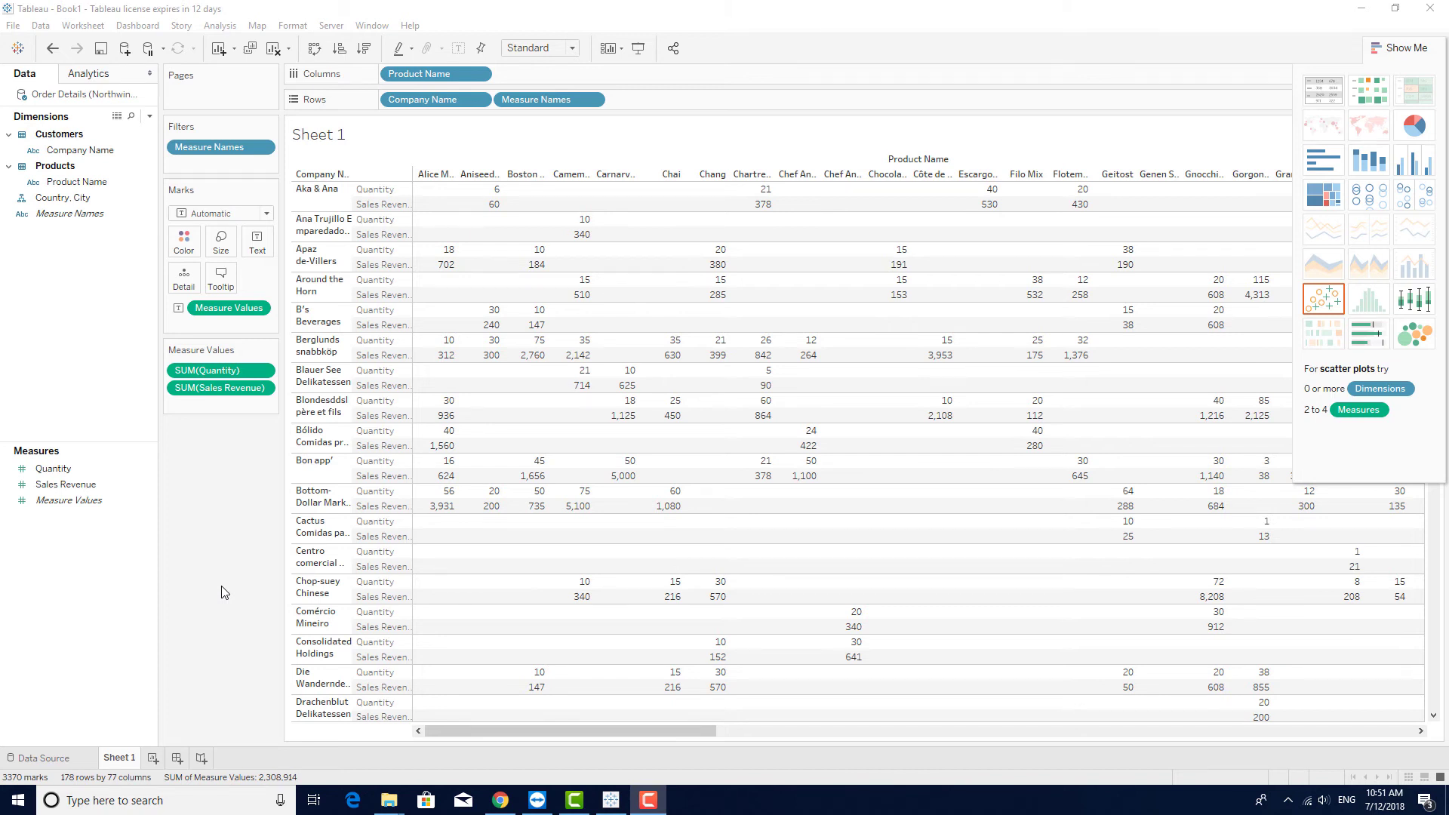
- Unhide Shipped Date and add it to Rows as YEAR(Shipped Date)
{"action": "left_click", "coordinate": [150, 117]}
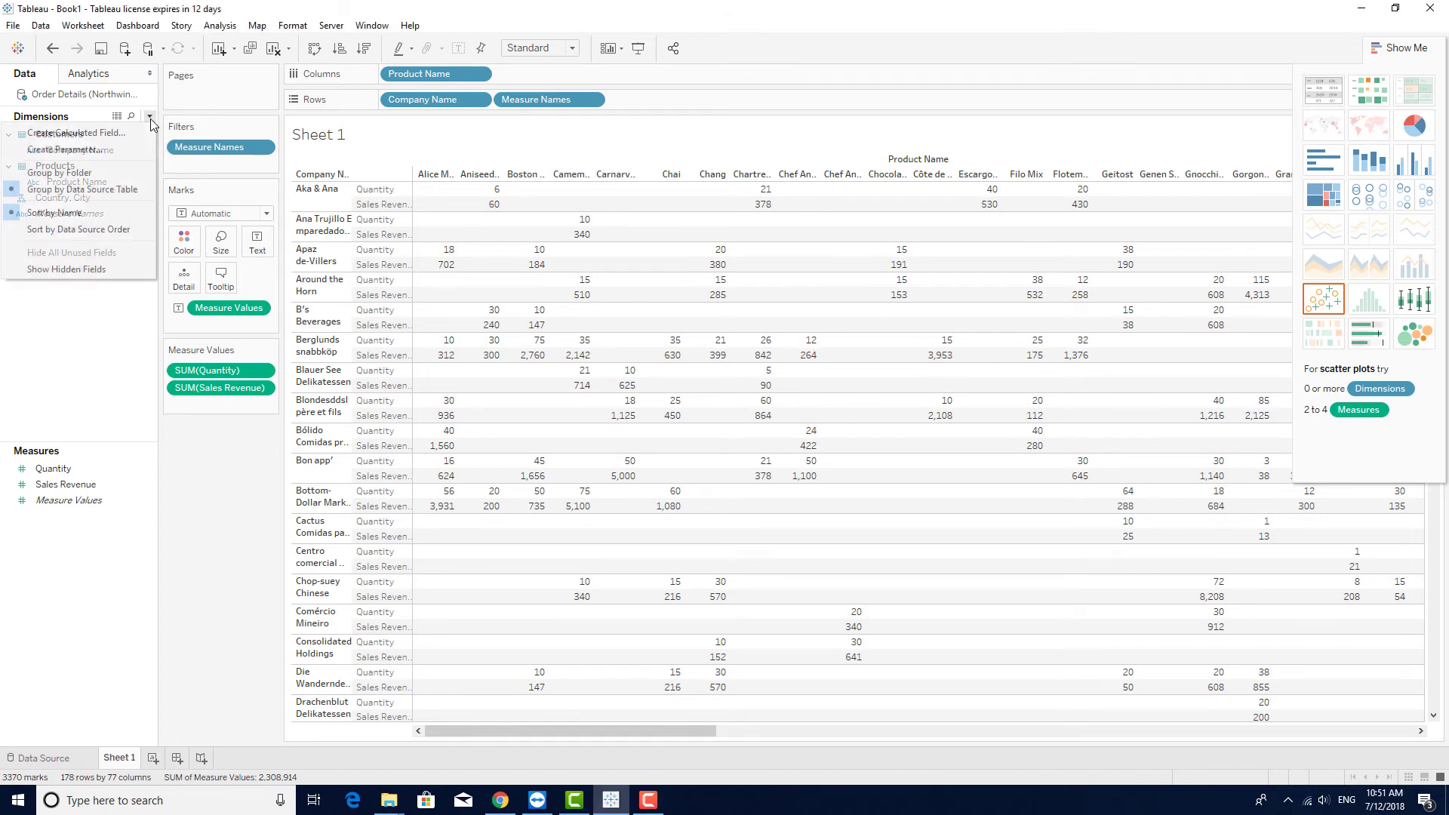
{"action": "left_click", "coordinate": [119, 267]}
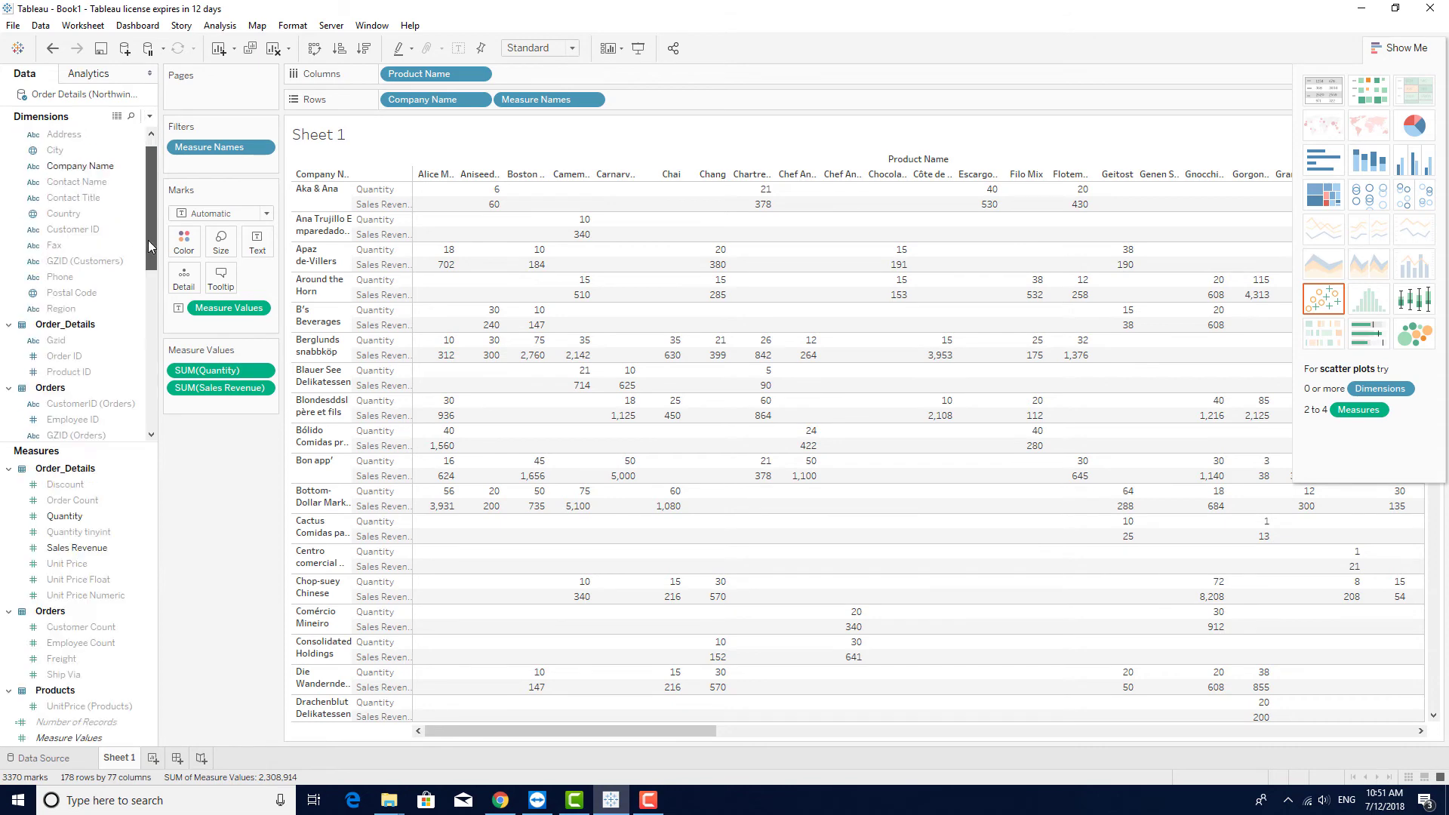
{"action": "scroll", "coordinate": [148, 240], "scroll_direction": "down", "scroll_amount": 6}
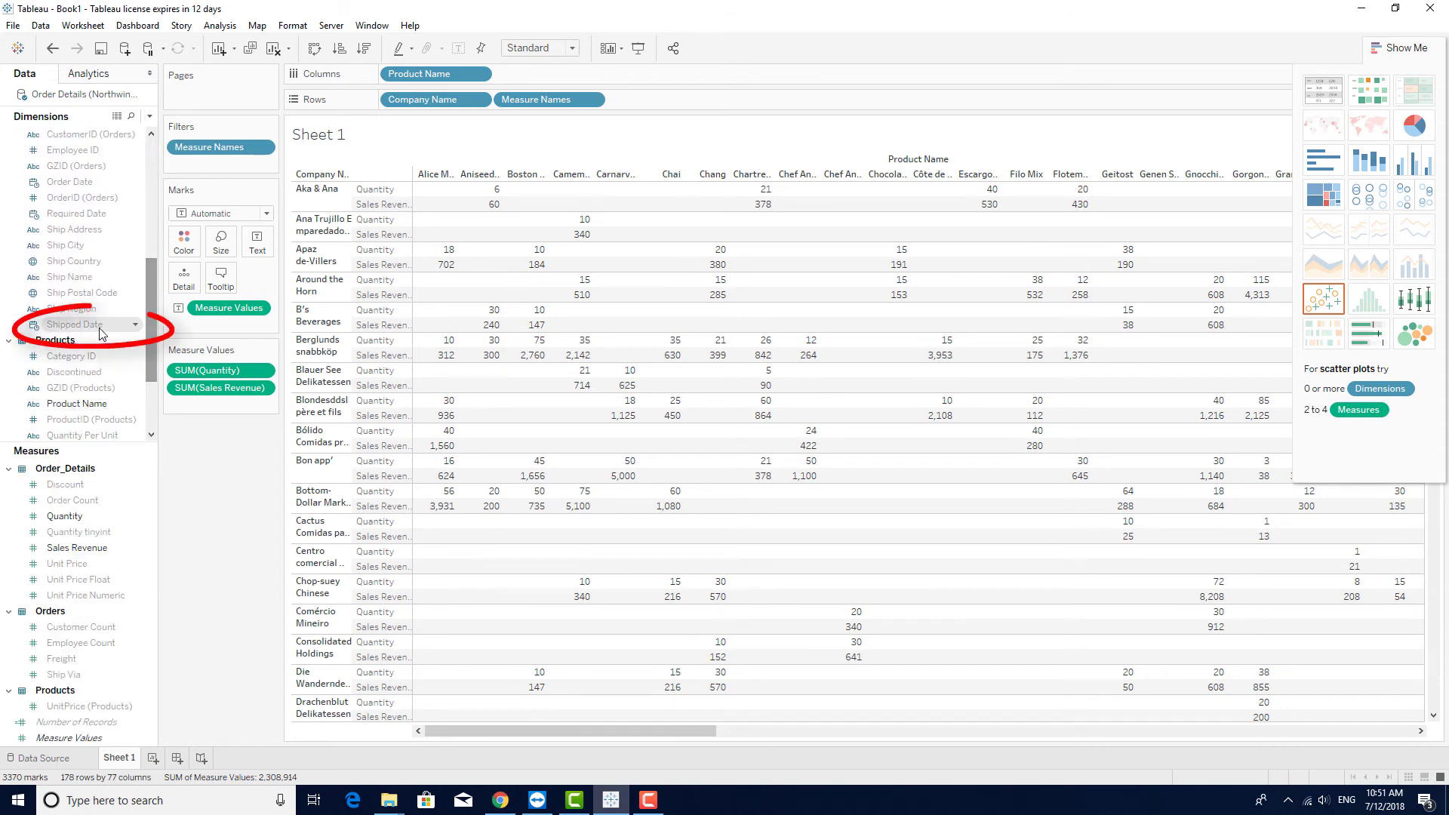
{"action": "left_click", "coordinate": [135, 324]}
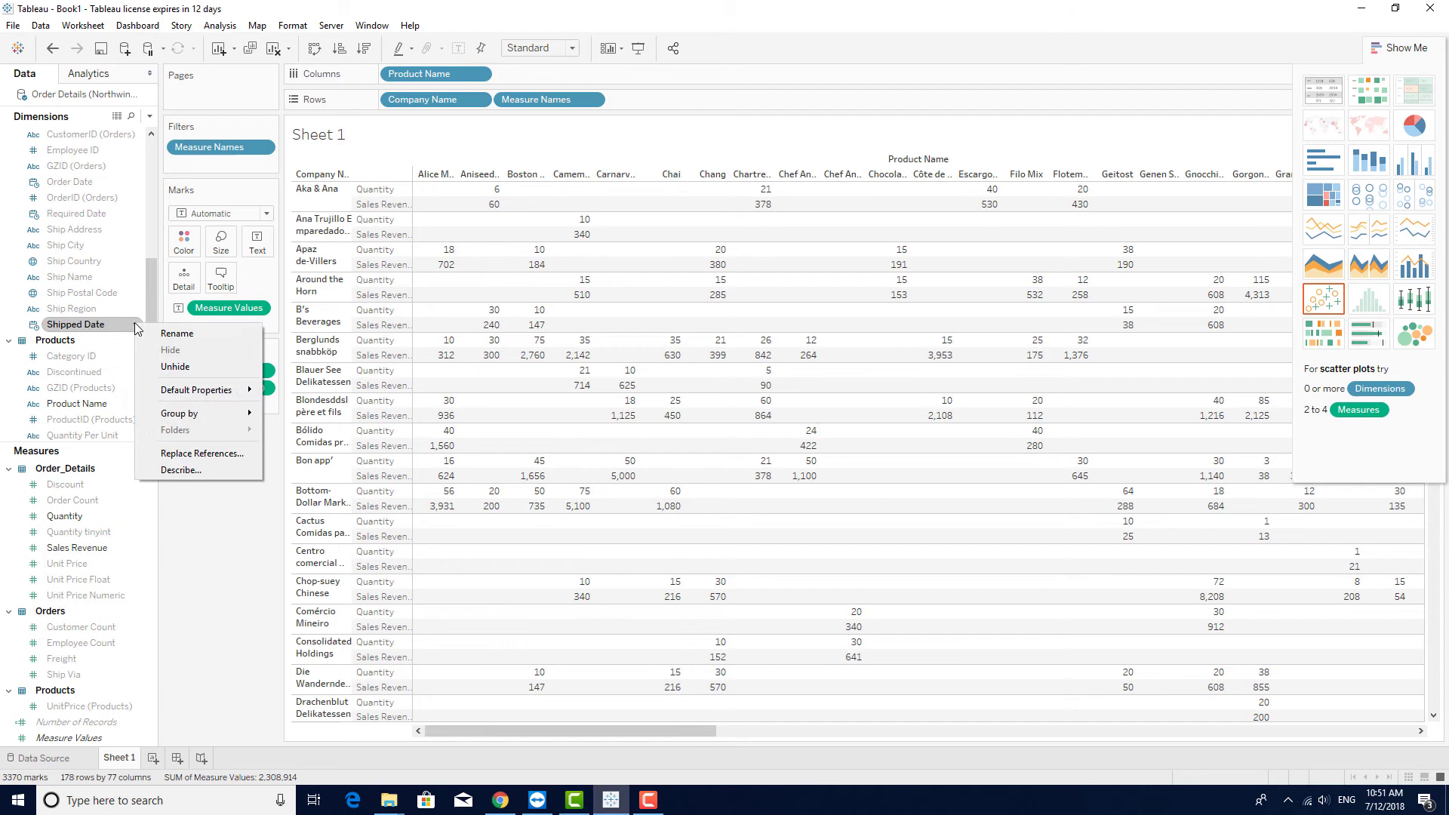
{"action": "left_click", "coordinate": [188, 366]}
{"action": "left_click_drag", "start_coordinate": [76, 308], "coordinate": [657, 99]}
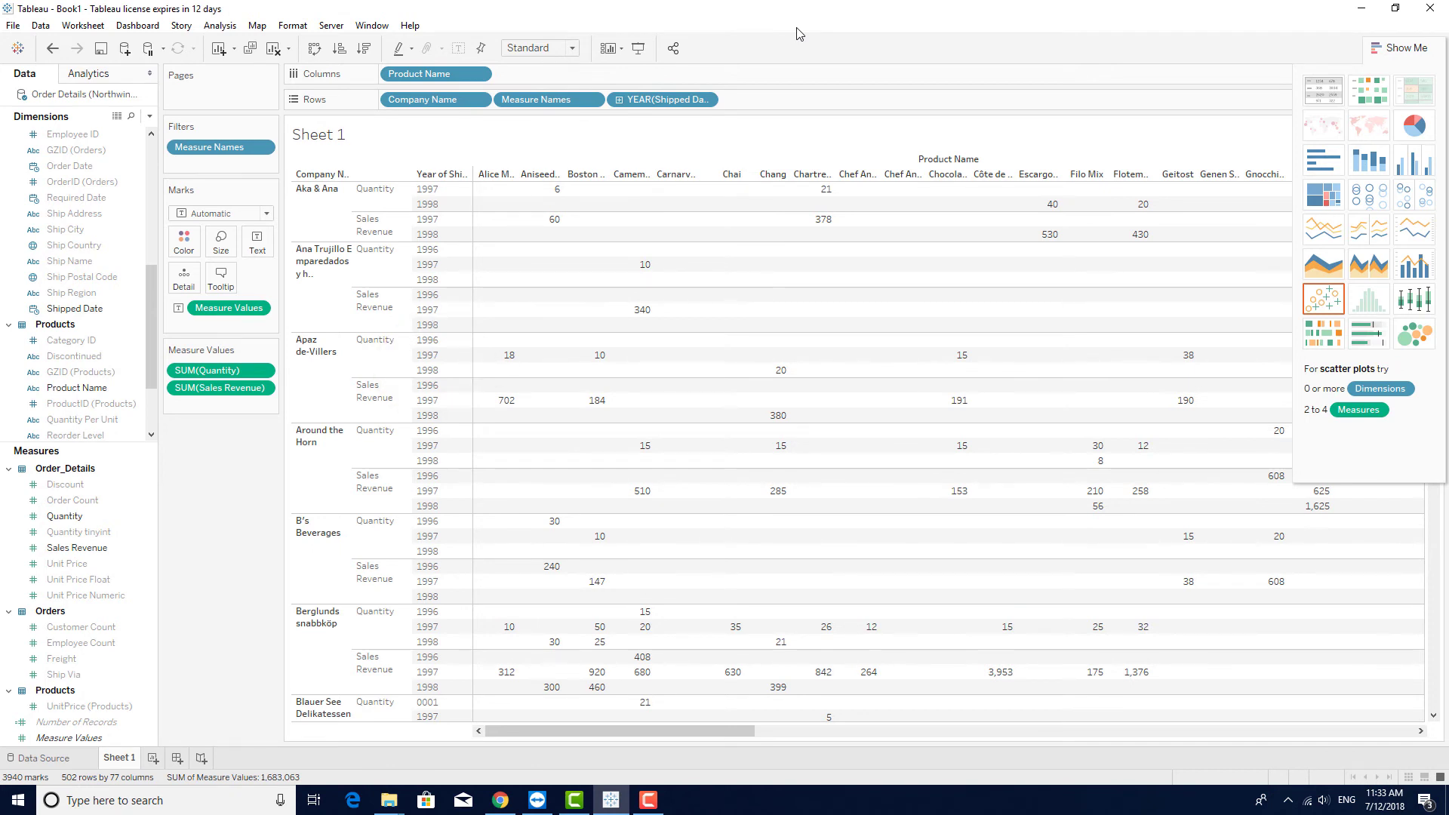
- Switch the connection to Extract with a Year of Shipped Date filter keeping only 1997
{"action": "left_click", "coordinate": [22, 759]}
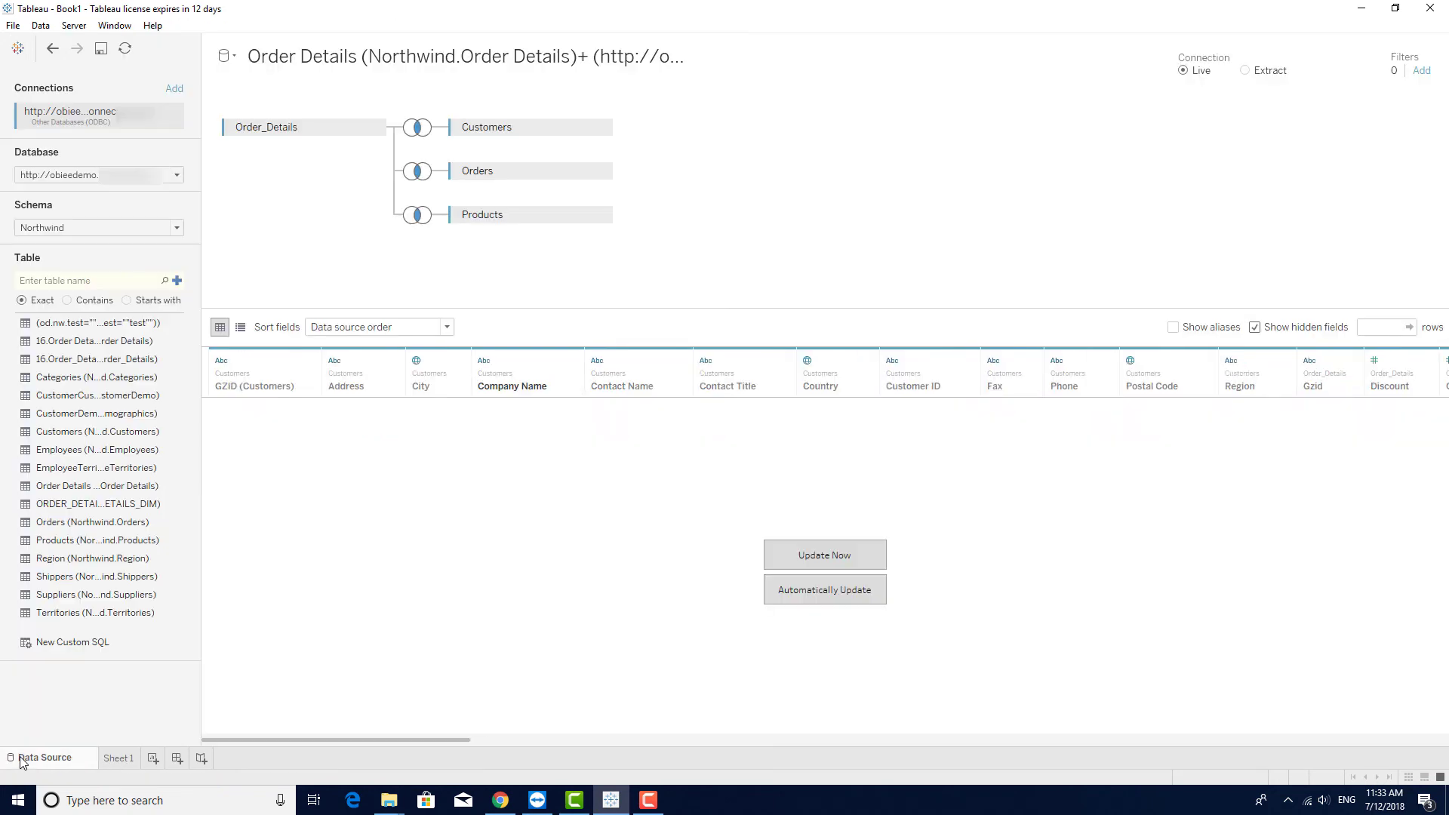
{"action": "left_click", "coordinate": [1245, 70]}
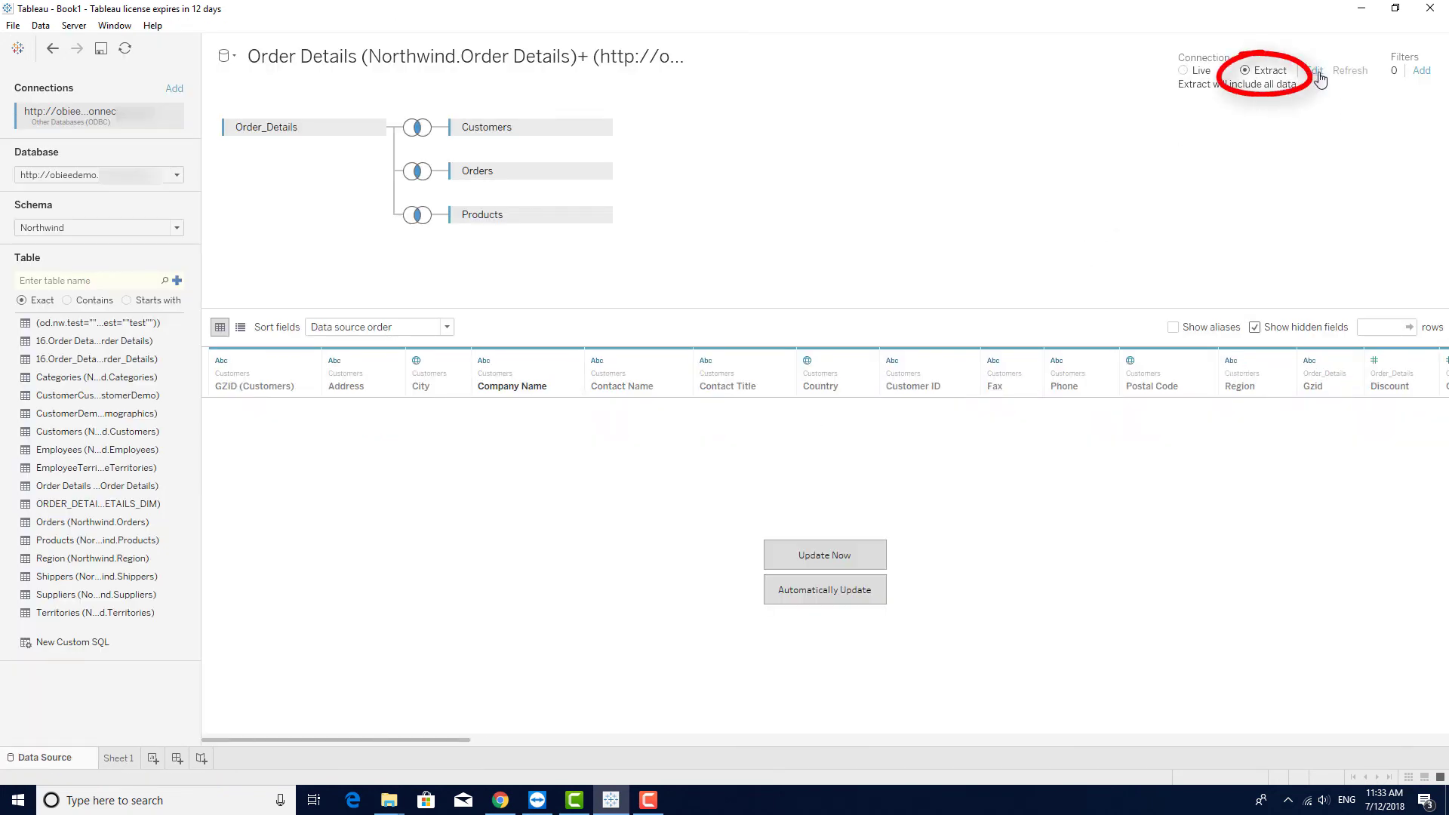
{"action": "left_click", "coordinate": [1313, 70]}
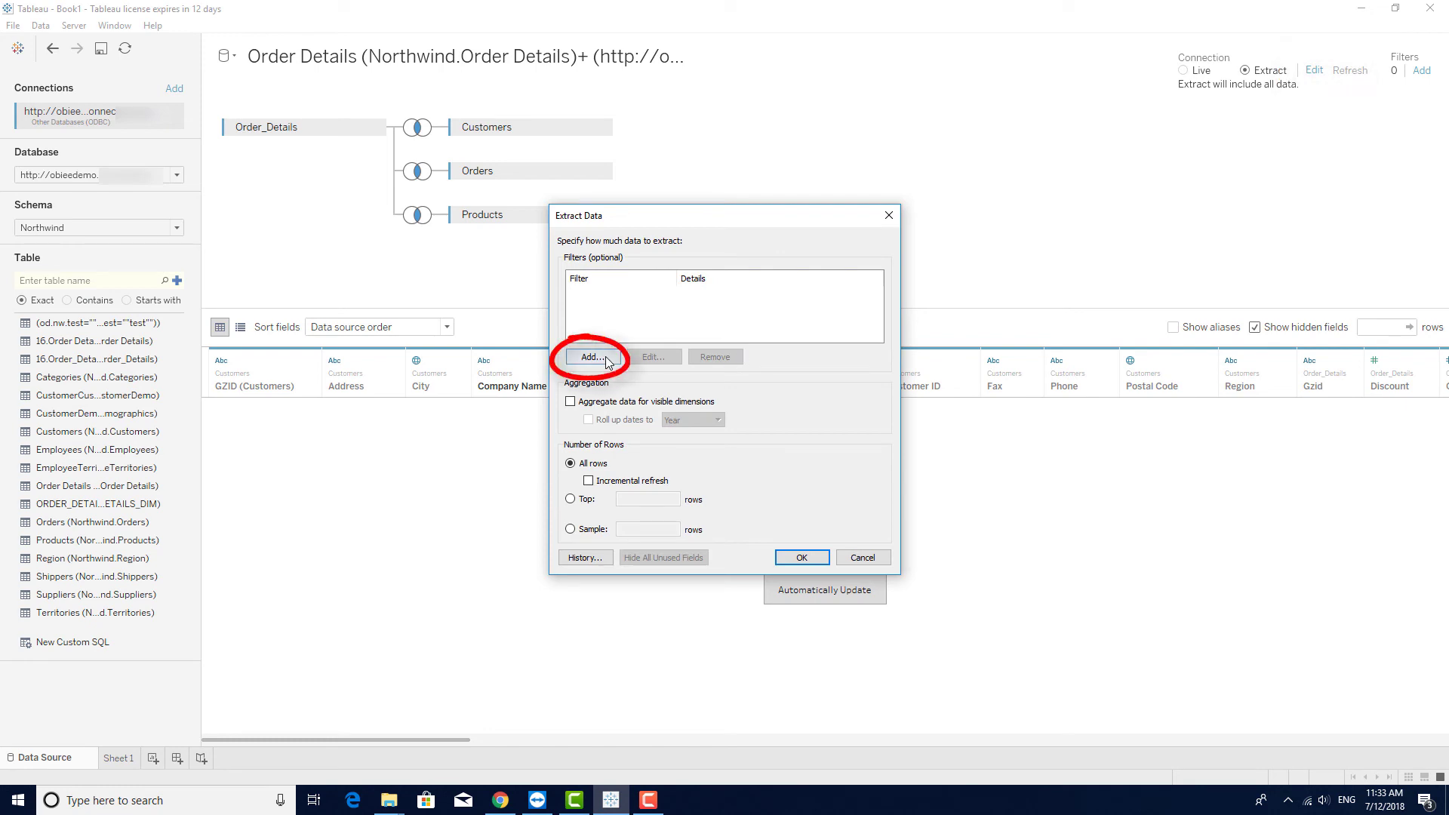
{"action": "left_click", "coordinate": [593, 357]}
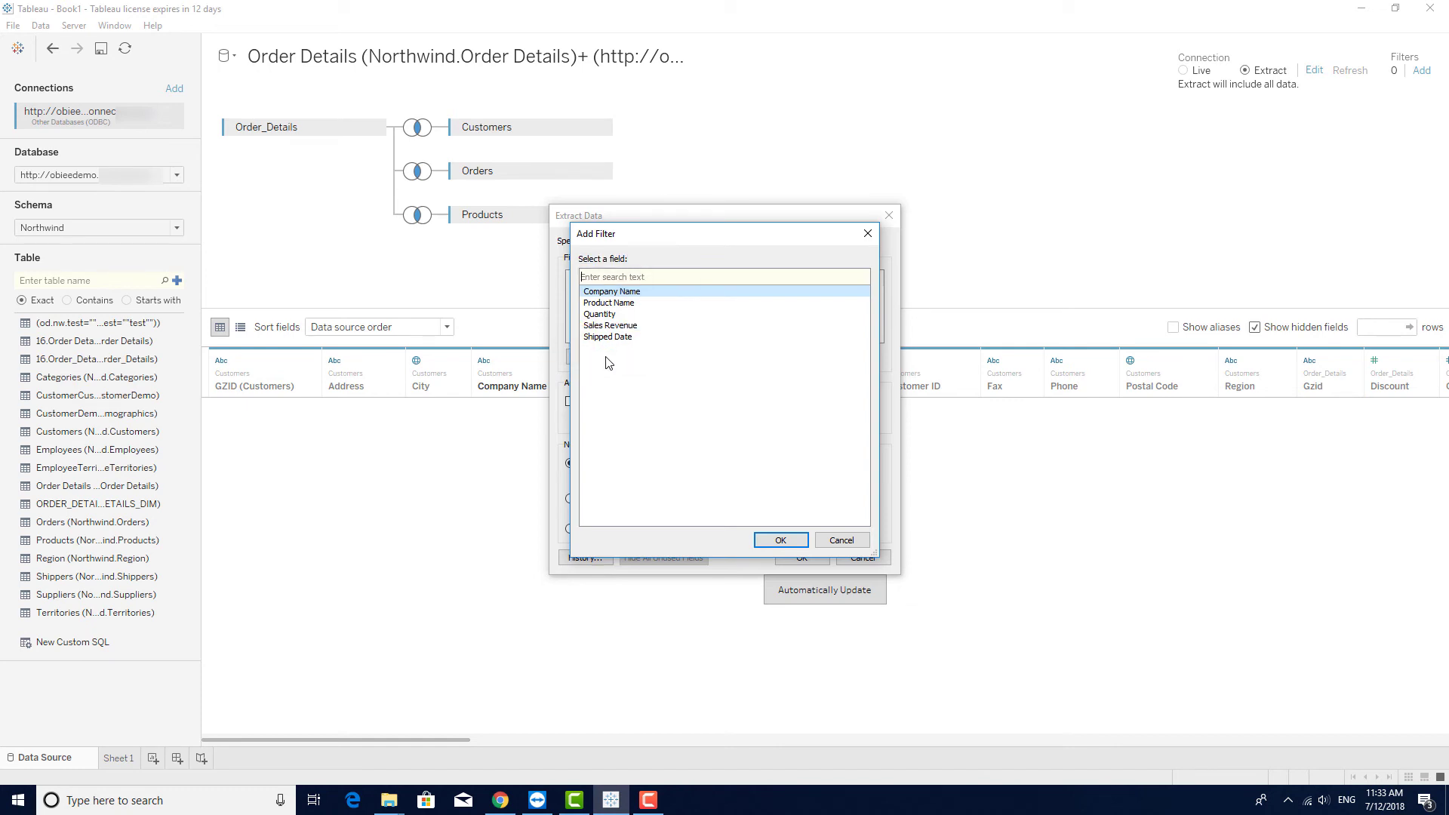
{"action": "left_click", "coordinate": [618, 336]}
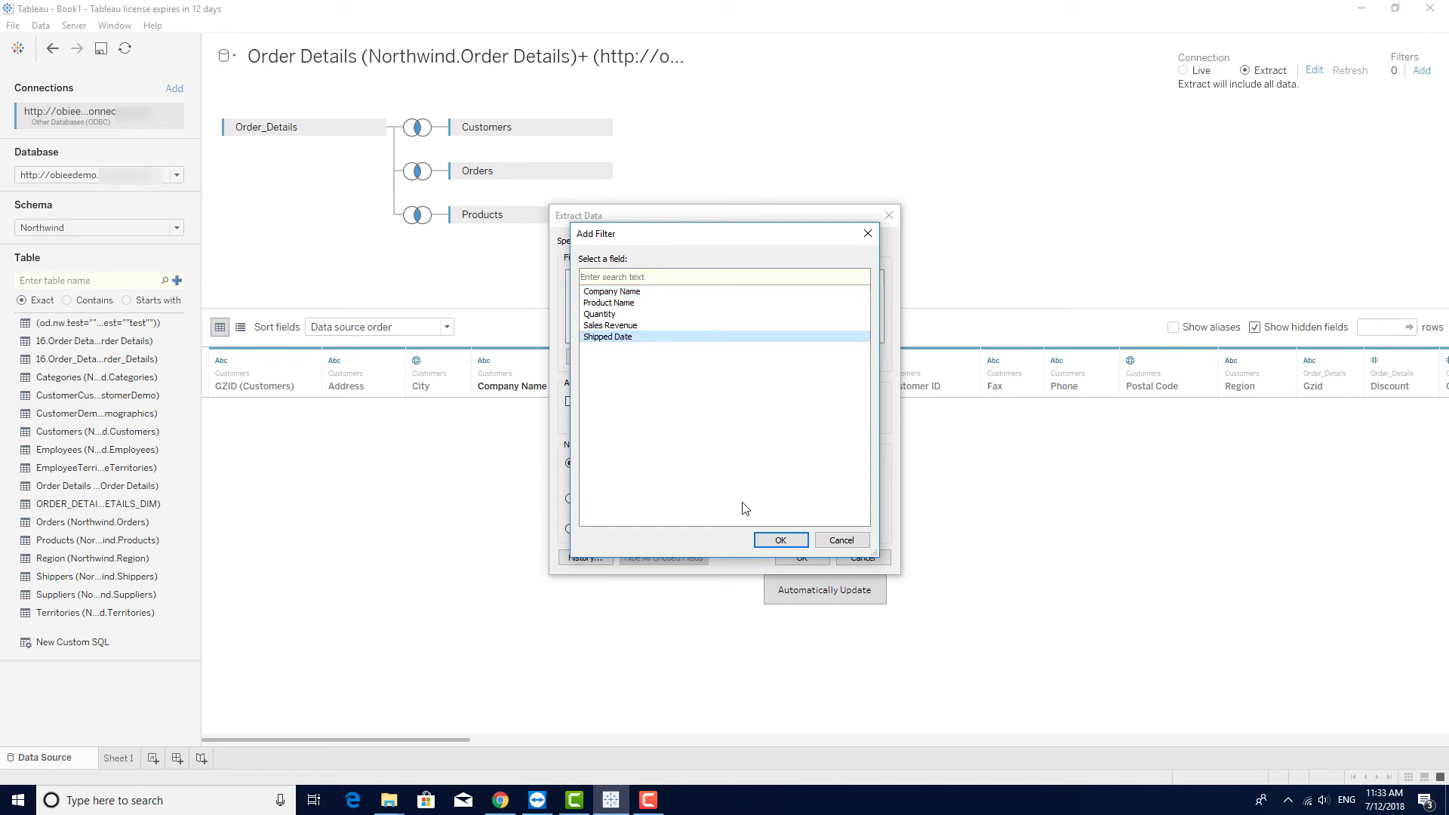
{"action": "left_click", "coordinate": [779, 541]}
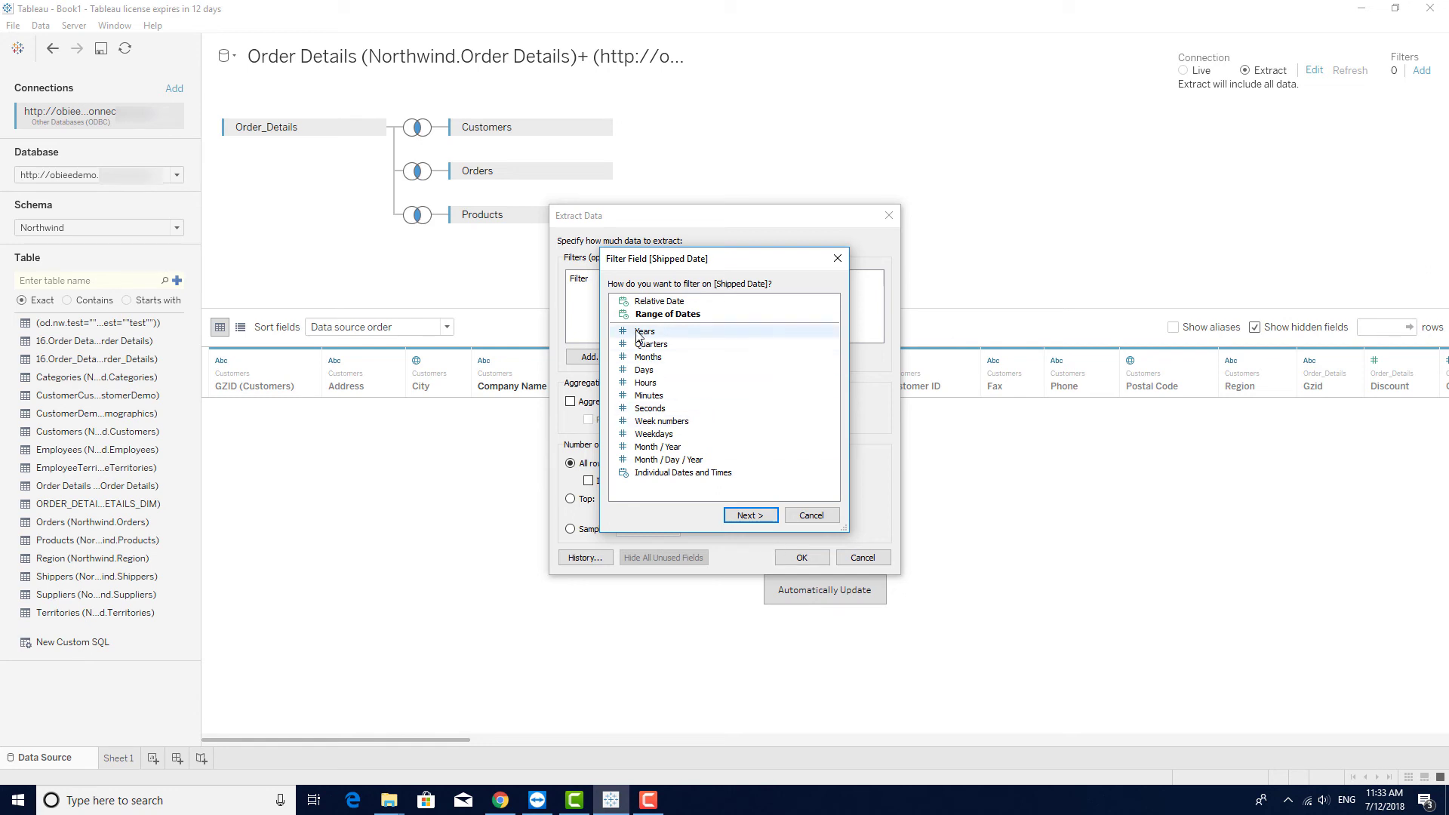
{"action": "left_click", "coordinate": [638, 332]}
{"action": "left_click", "coordinate": [749, 518]}
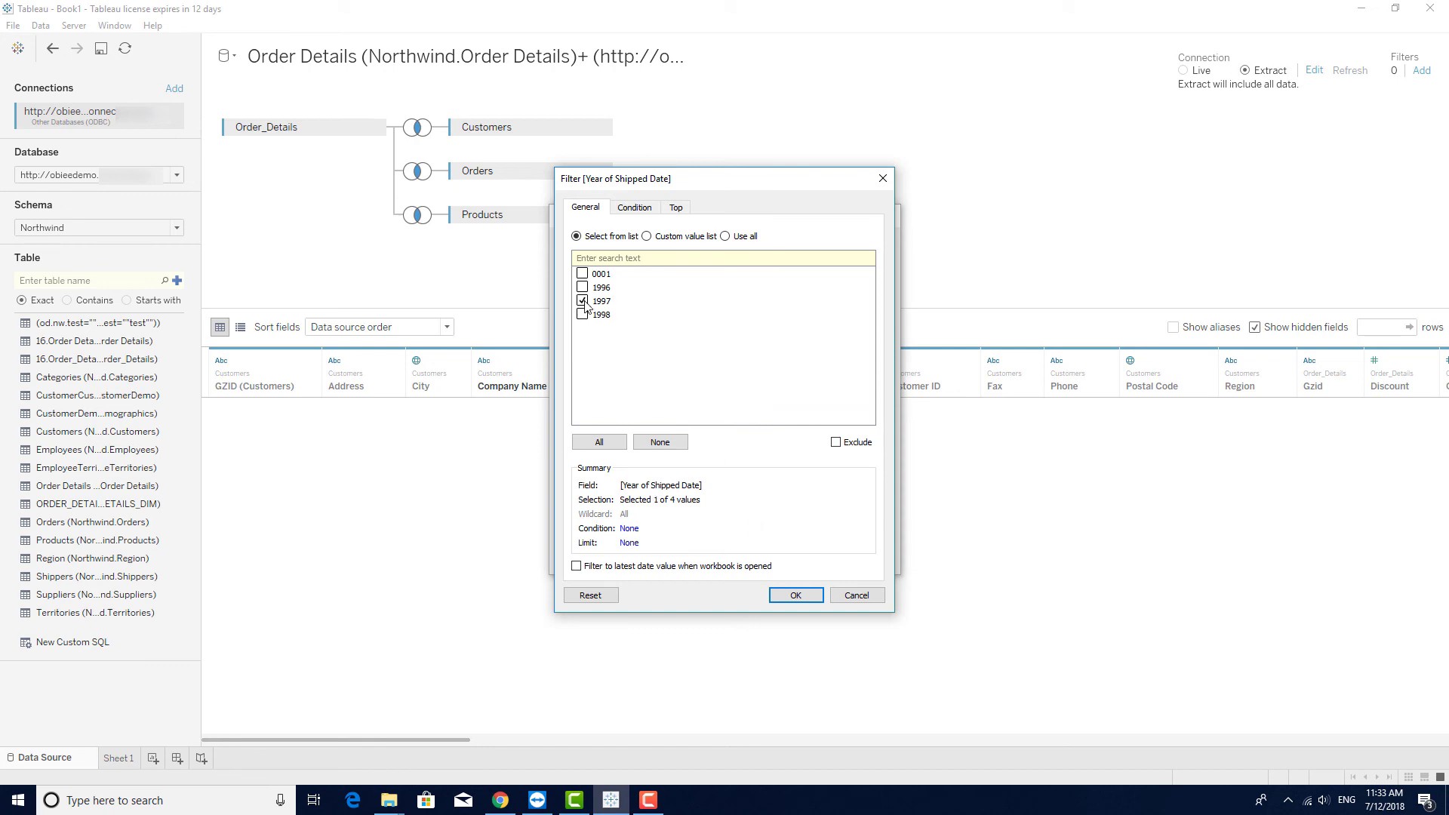
{"action": "left_click", "coordinate": [789, 596]}
{"action": "left_click", "coordinate": [803, 559]}
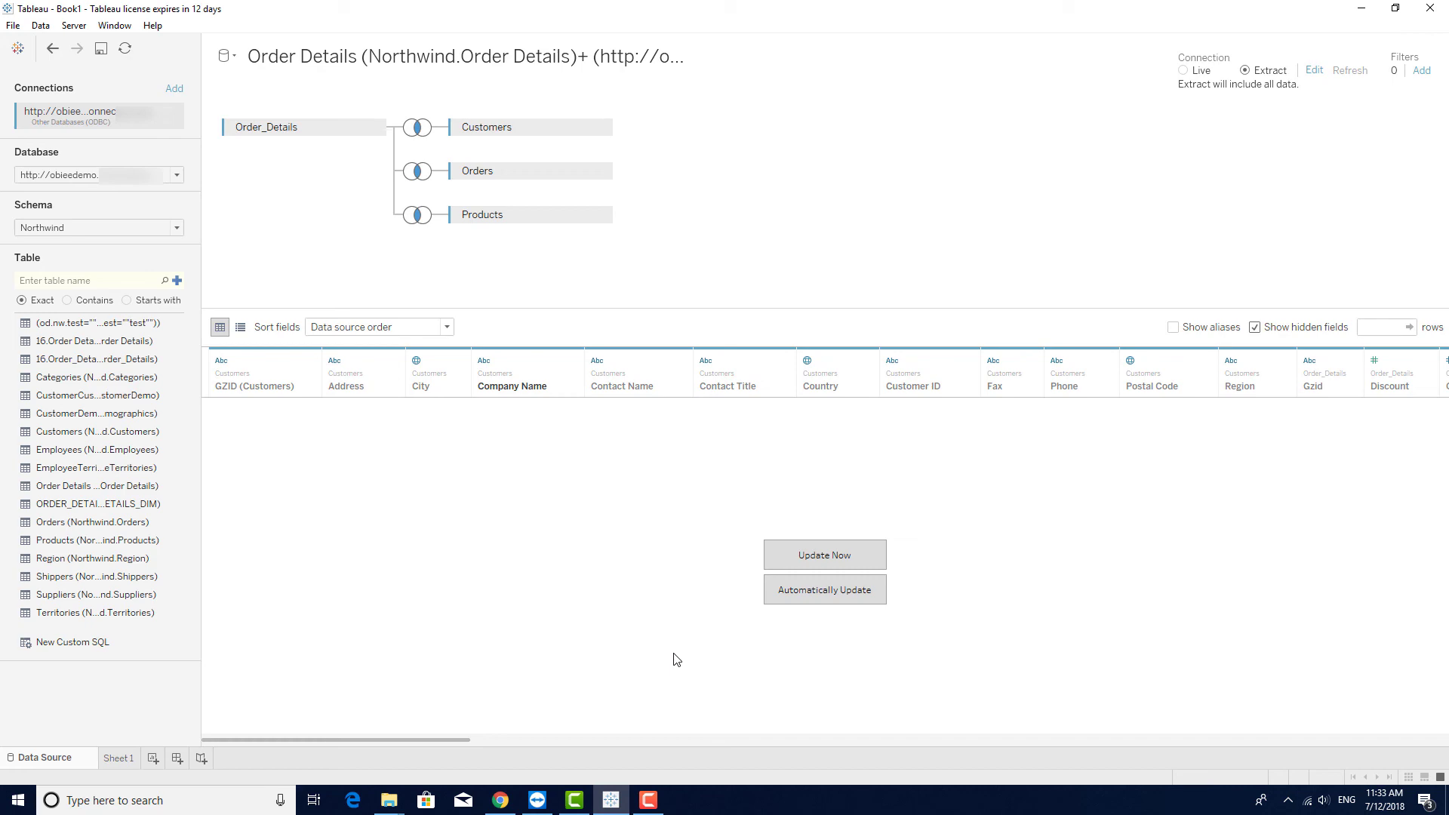
- Save the extract from Sheet 1, replacing the existing extract file
{"action": "left_click", "coordinate": [120, 760]}
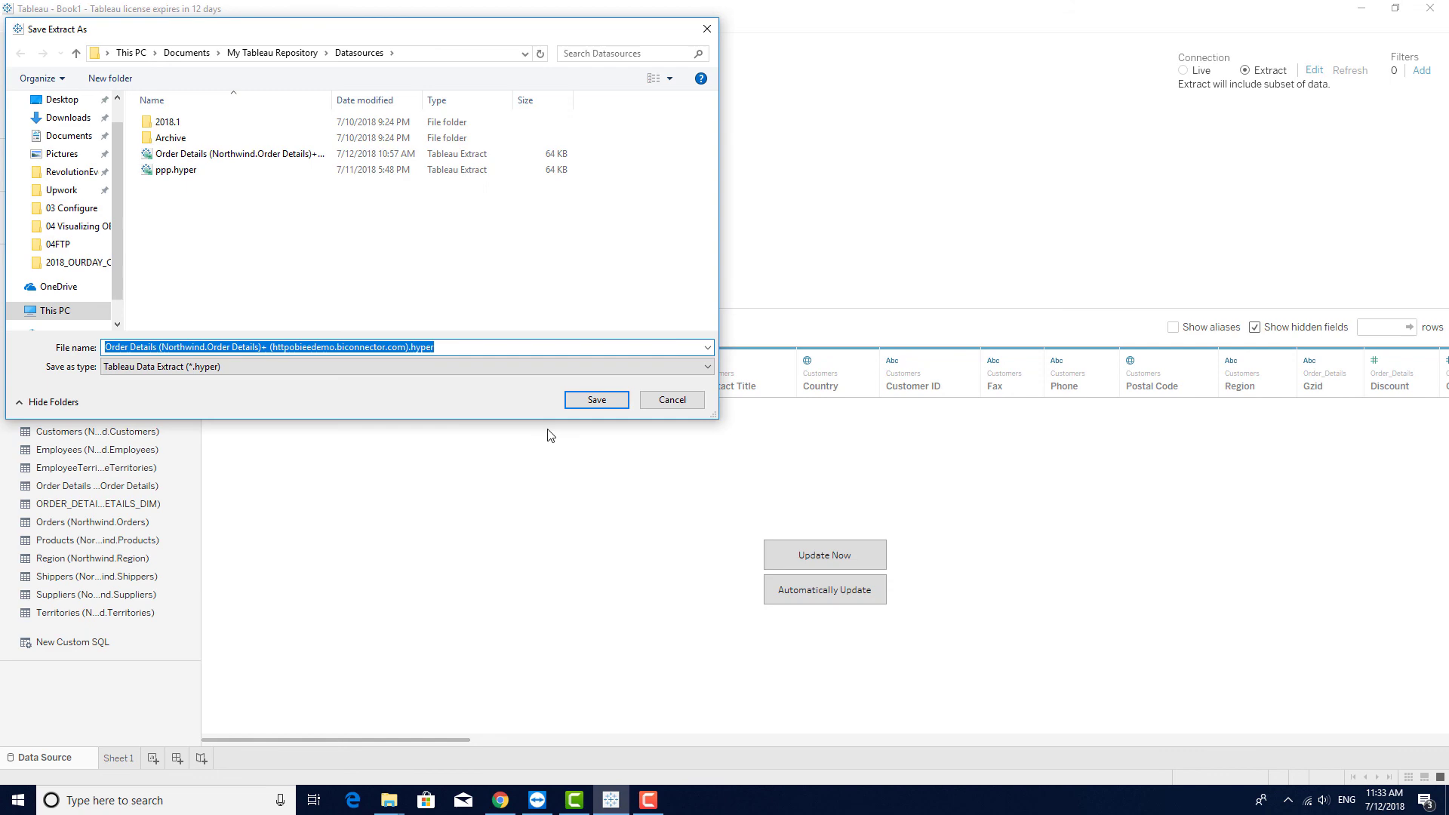
{"action": "left_click", "coordinate": [597, 399]}
{"action": "left_click", "coordinate": [834, 404]}
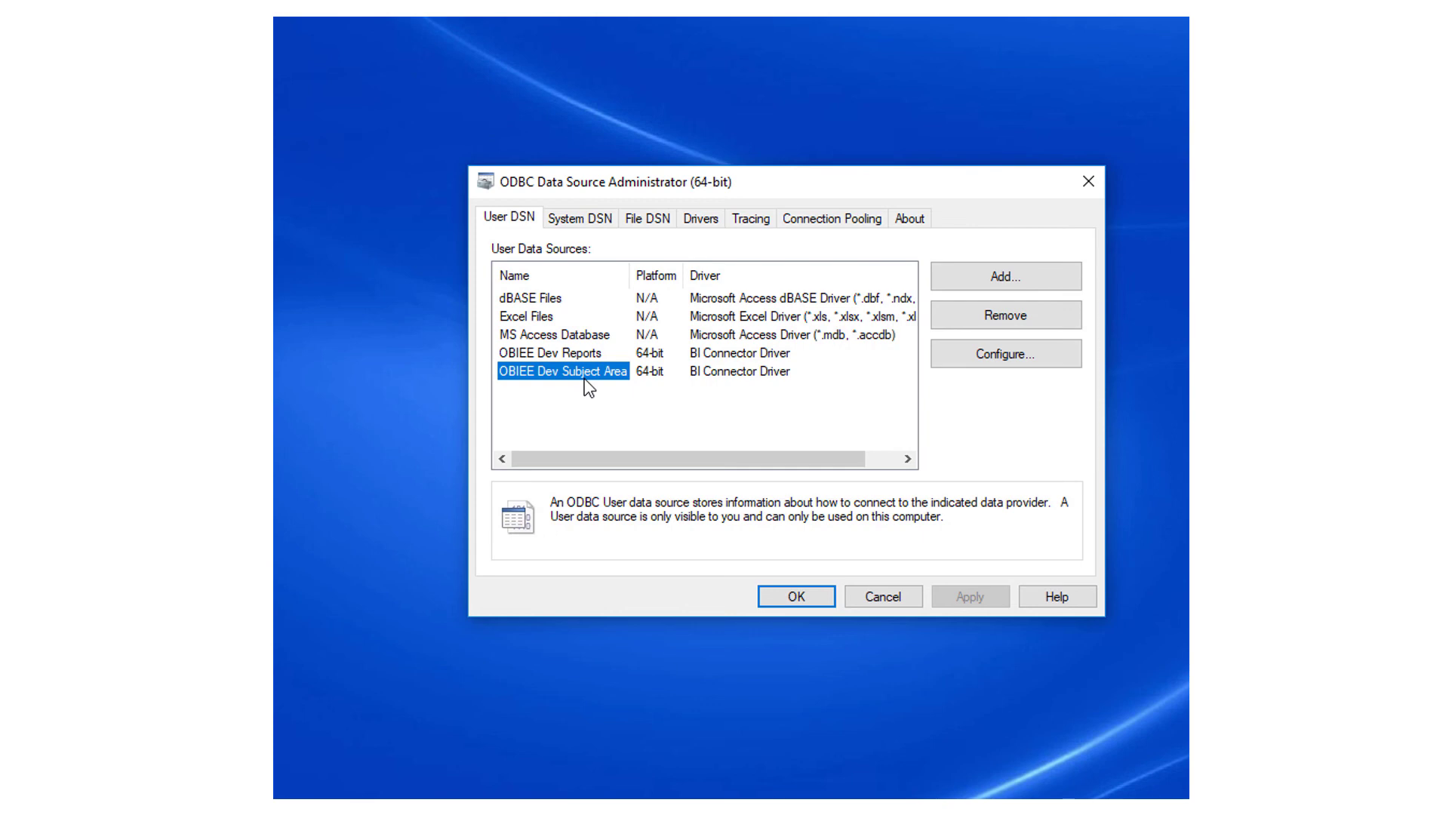
- Enable a custom 8-minute http timeout for the OBIEE Dev Subject Area DSN and re-enter the account password
{"action": "left_click", "coordinate": [1009, 355]}
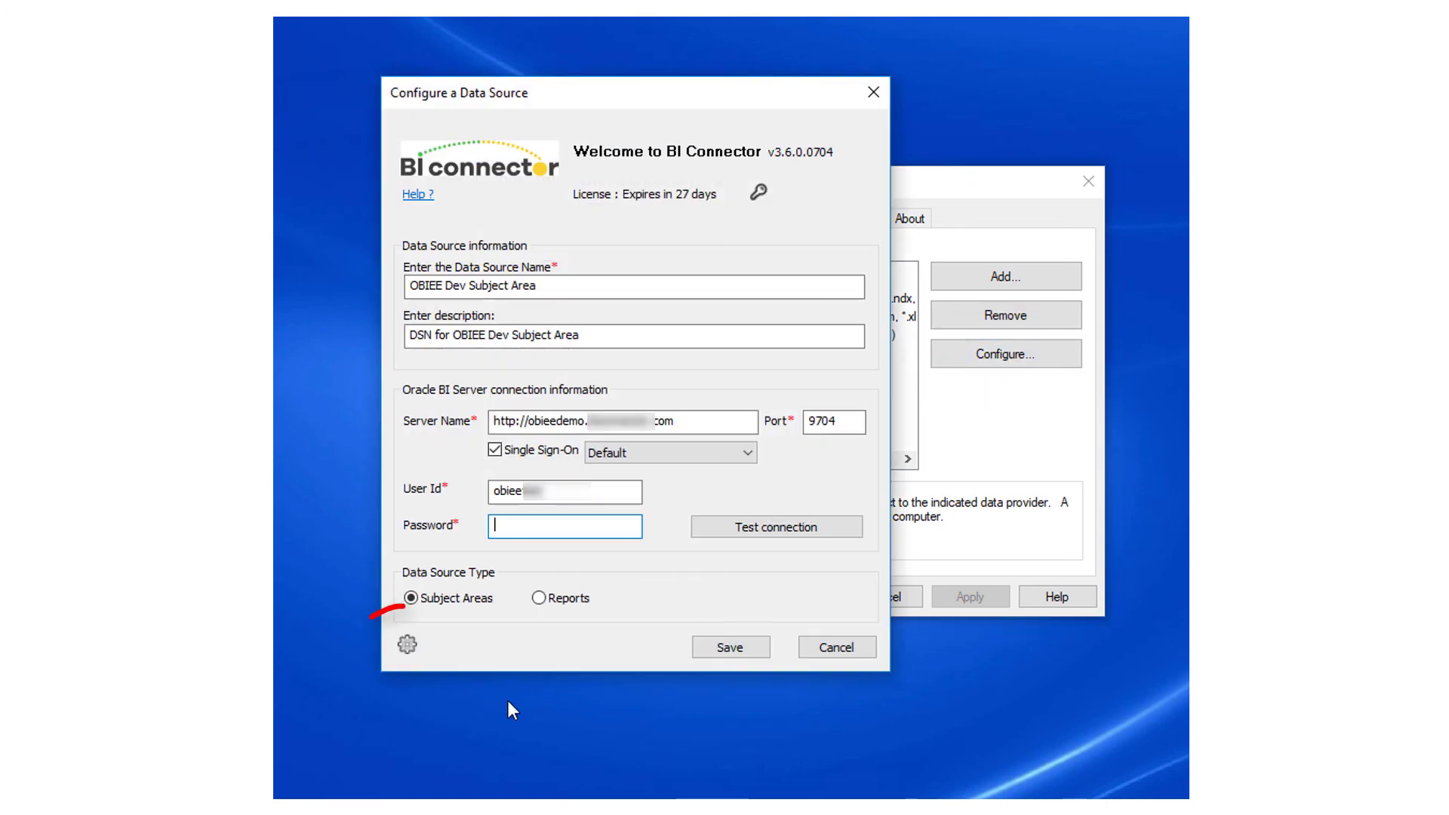
{"action": "left_click", "coordinate": [408, 646]}
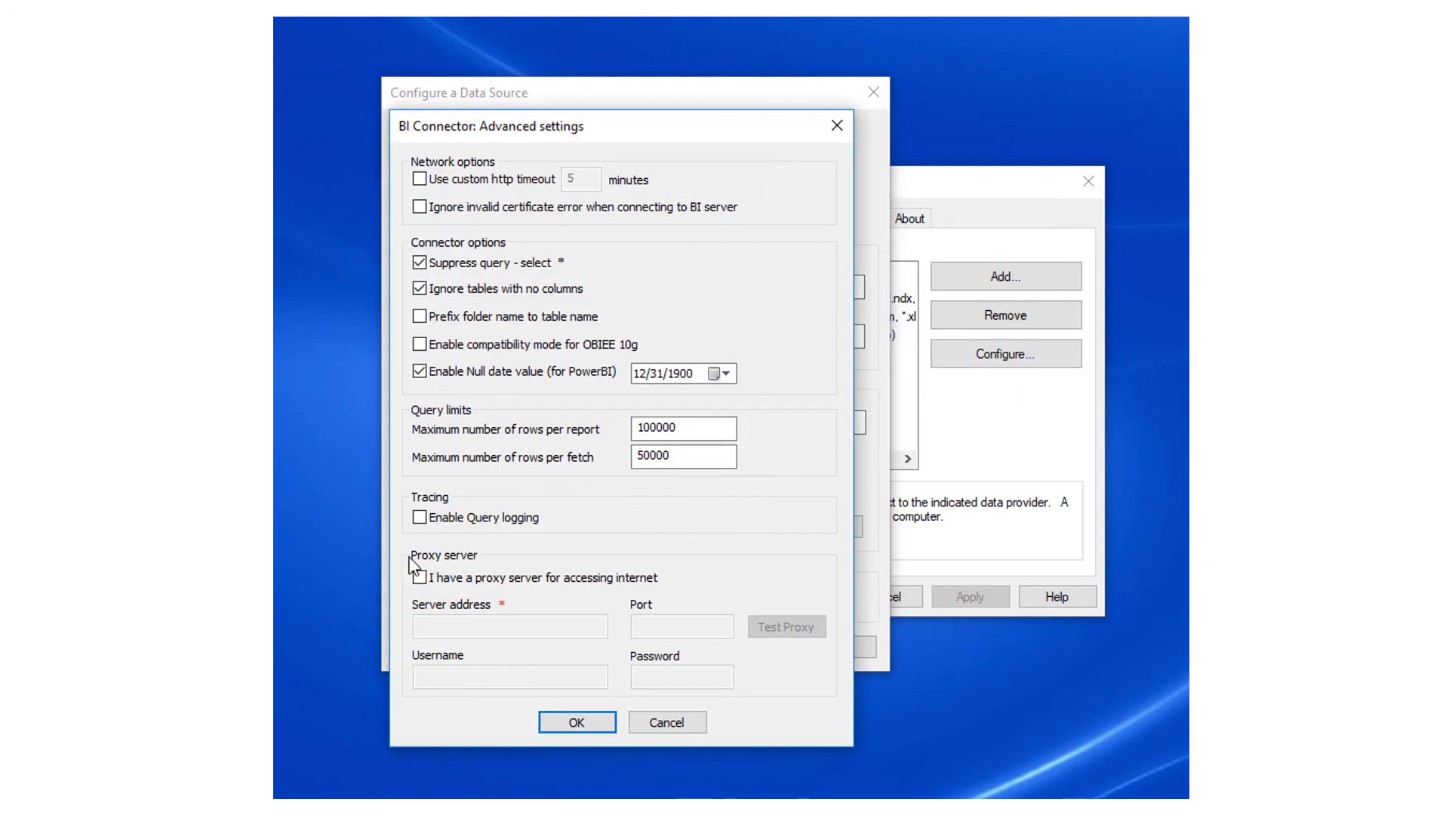
{"action": "left_click", "coordinate": [420, 179]}
{"action": "double_click", "coordinate": [581, 179]}
{"action": "type", "text": "8"}
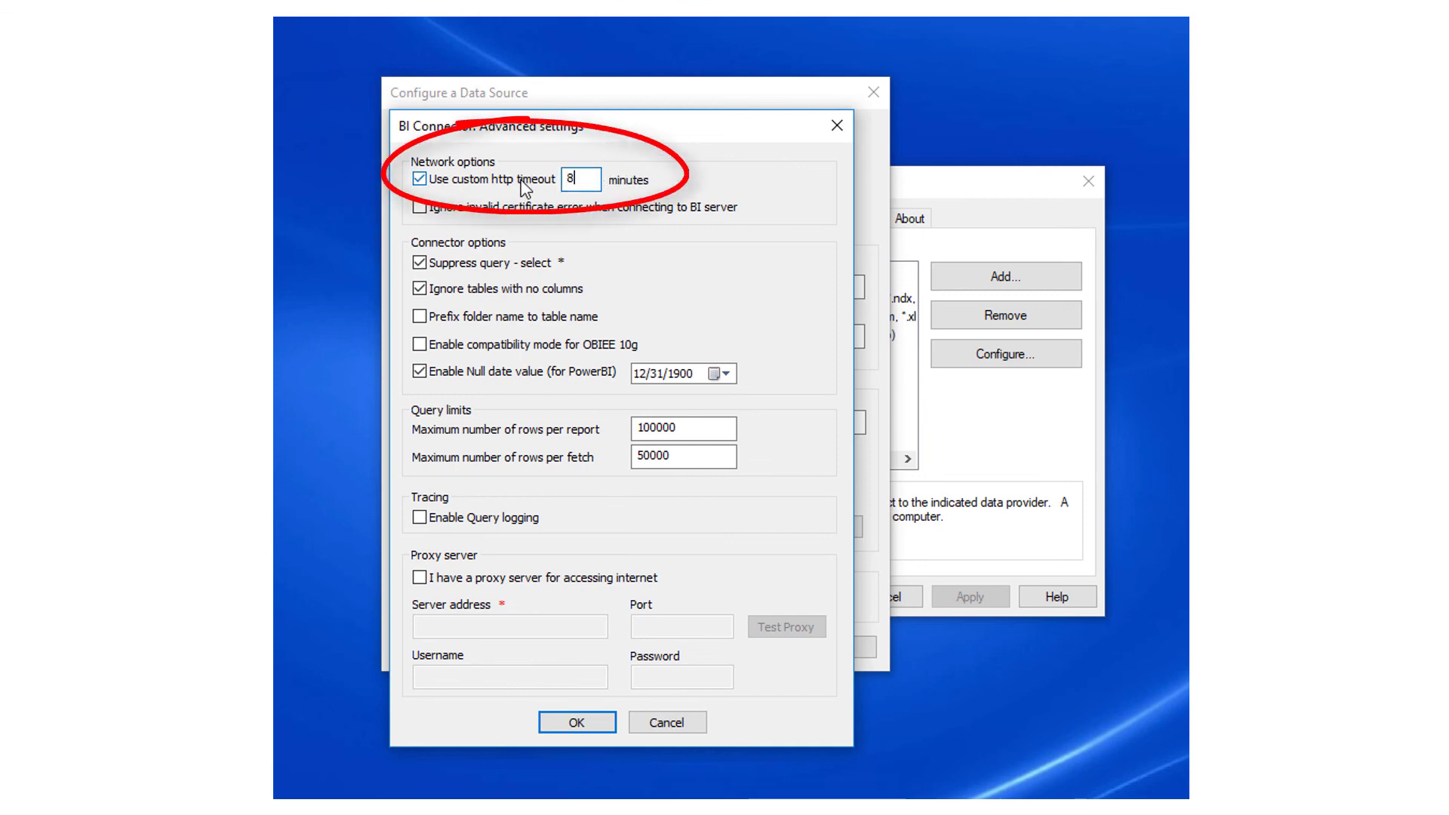
{"action": "left_click", "coordinate": [576, 724]}
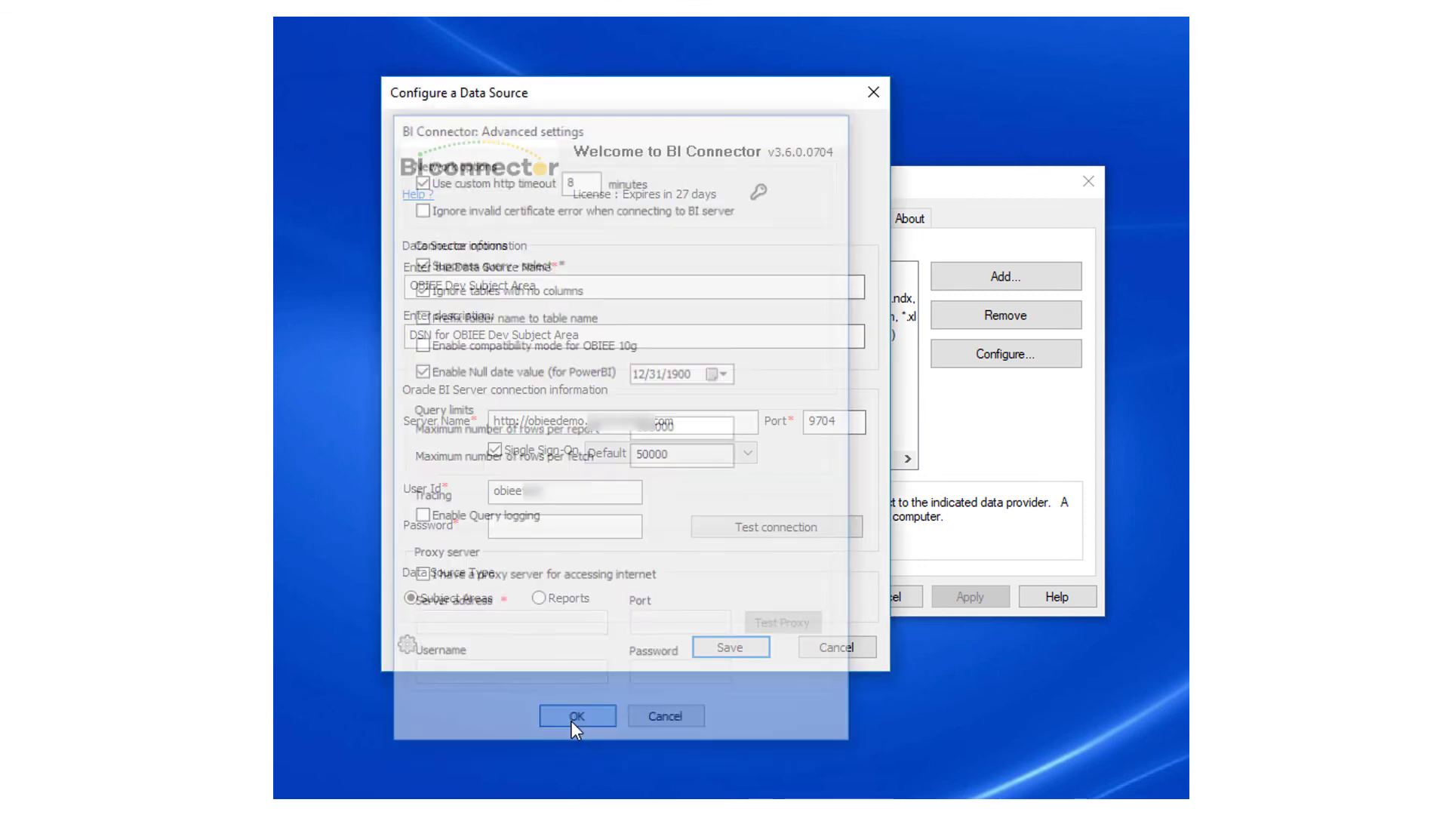
{"action": "type", "text": "•••"}
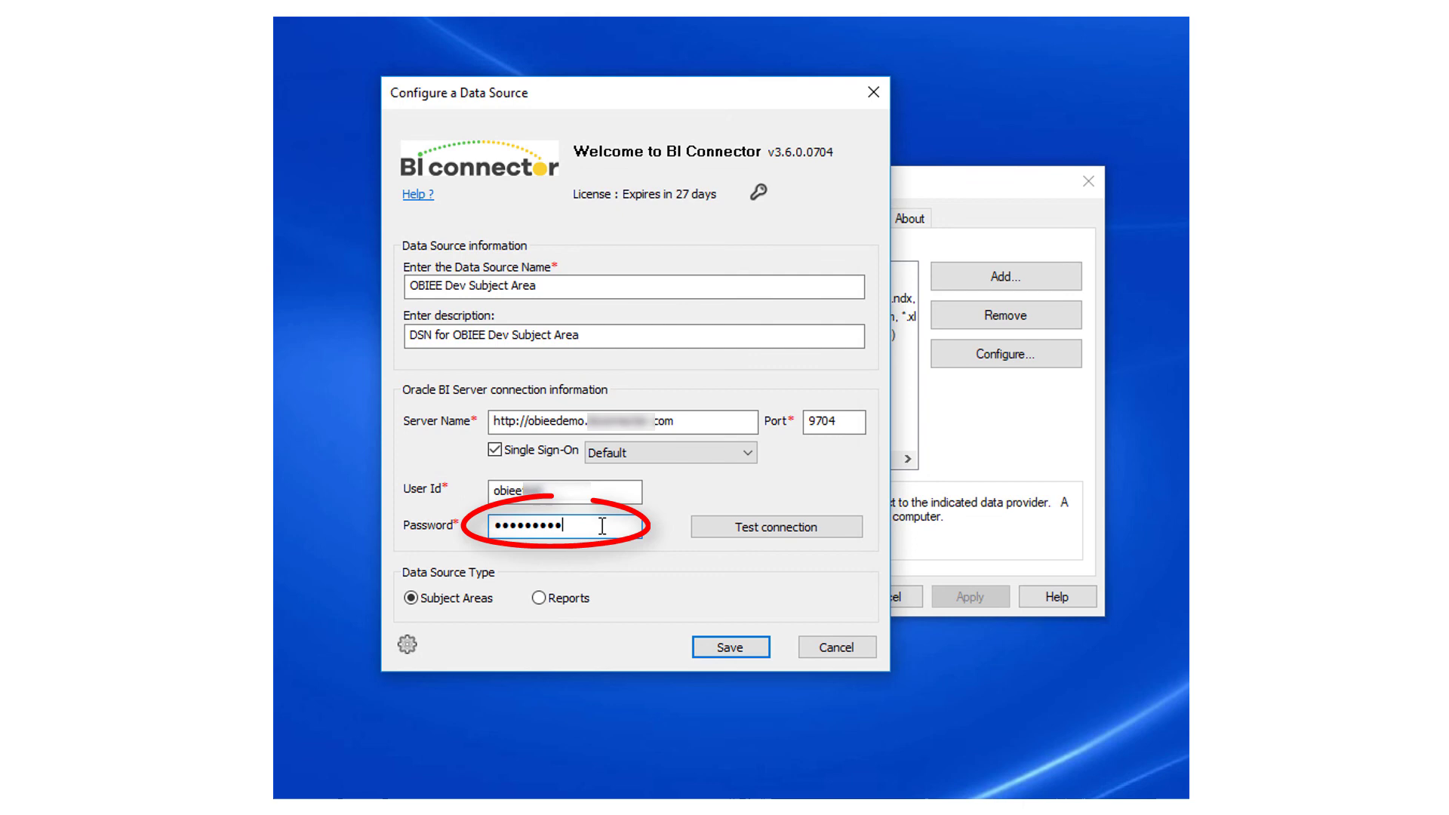